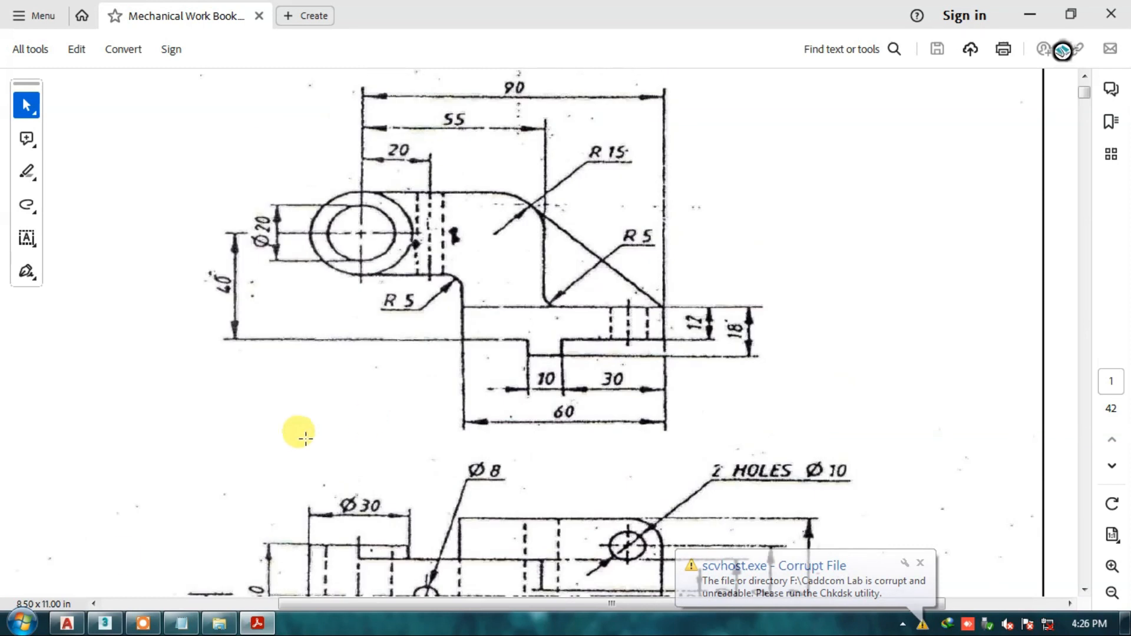
# - Switch to AutoCAD and draw a circle with a diameter of 20 in the empty drawing
pyautogui.click(66, 624)
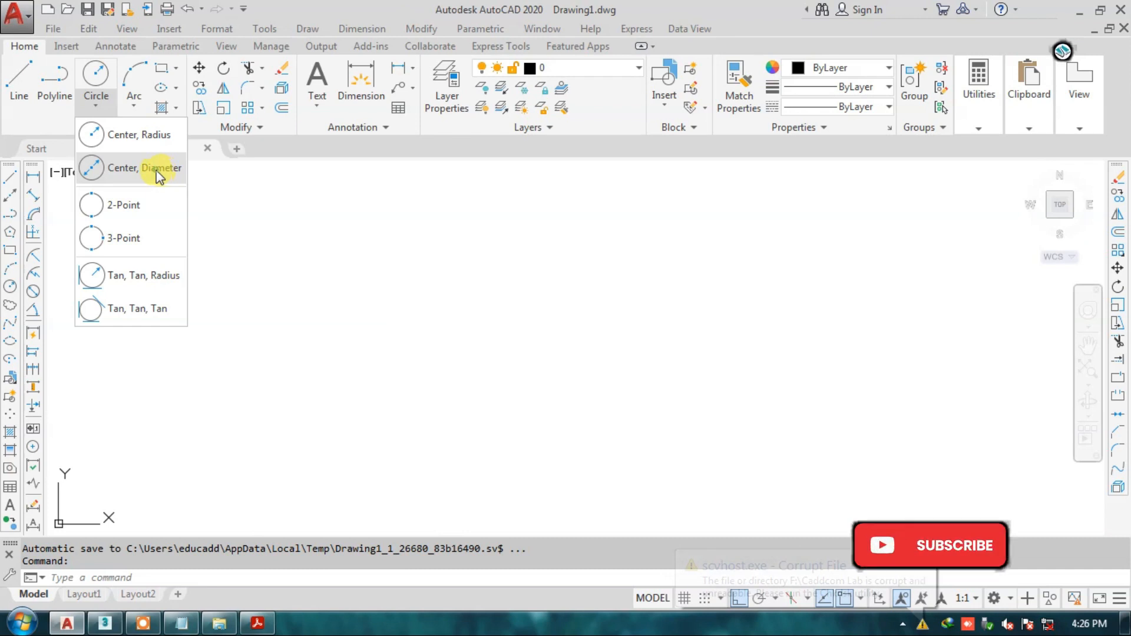
pyautogui.click(157, 170)
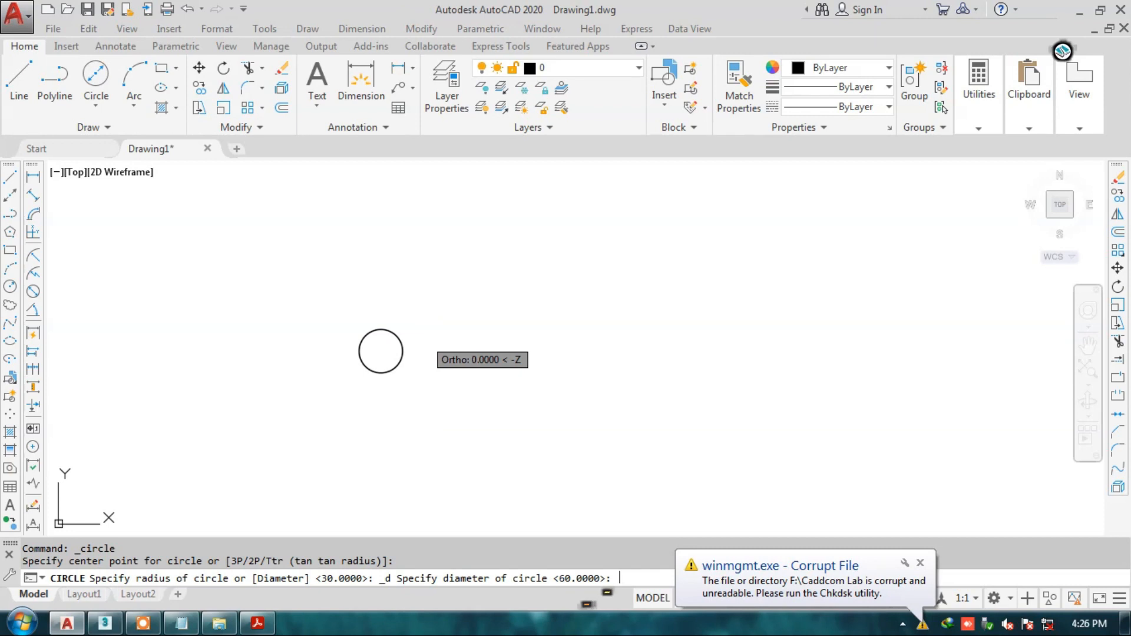
pyautogui.write('20')
pyautogui.press('Return')
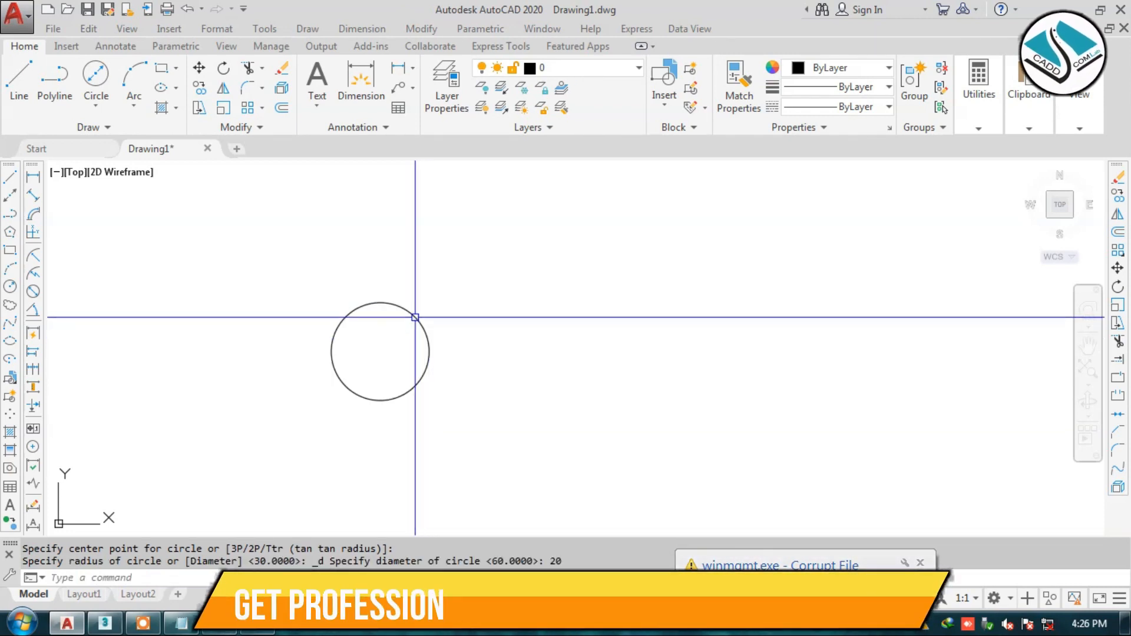
# - Draw a concentric outer circle with a diameter of 30 around the 20-diameter circle
pyautogui.click(96, 105)
pyautogui.click(123, 202)
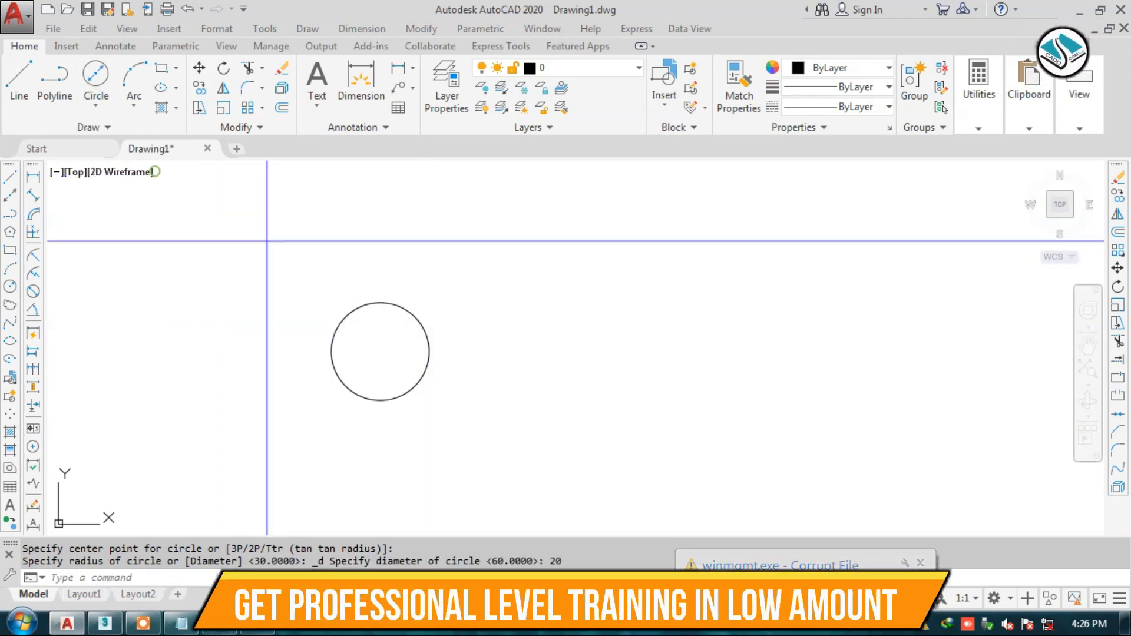
pyautogui.click(380, 352)
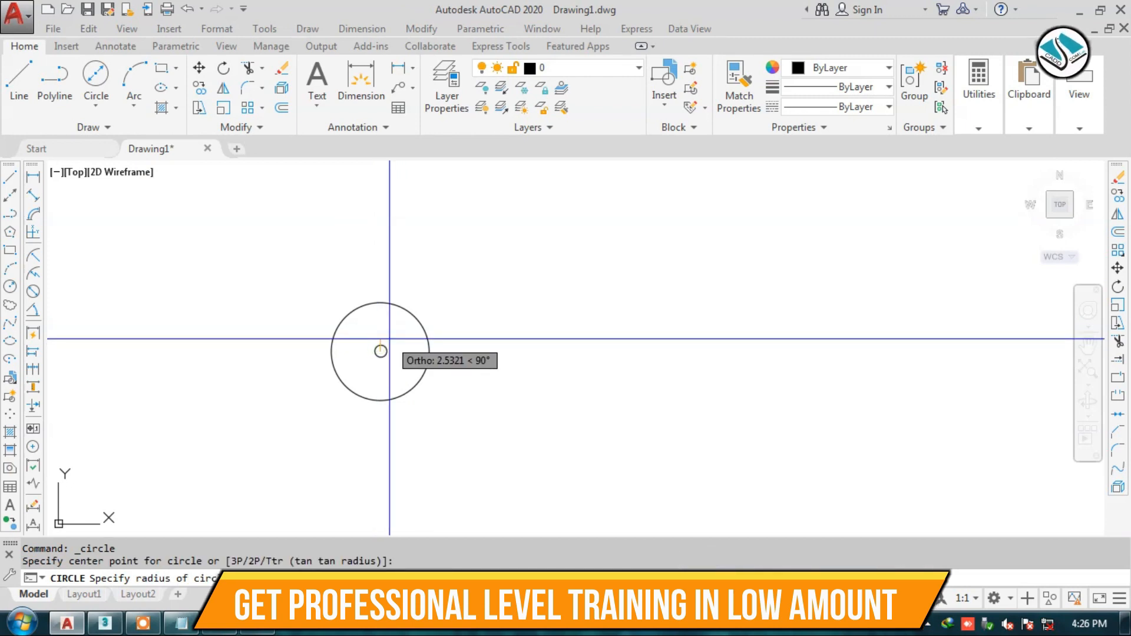
pyautogui.write('30')
pyautogui.press('Return')
pyautogui.moveTo(462, 371); pyautogui.dragTo(421, 308, button='middle')
# - Check the reference PDF and draw a horizontal line 90 long to the right from the circles' centre
pyautogui.hotkey('alt', 'Tab')
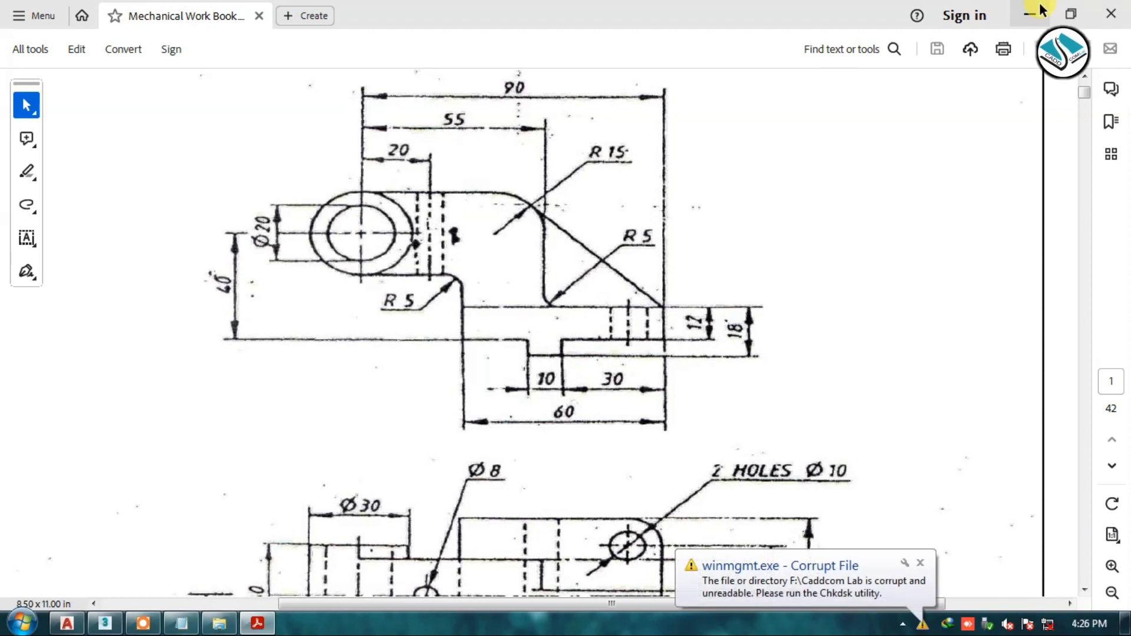
pyautogui.click(1040, 11)
pyautogui.click(29, 73)
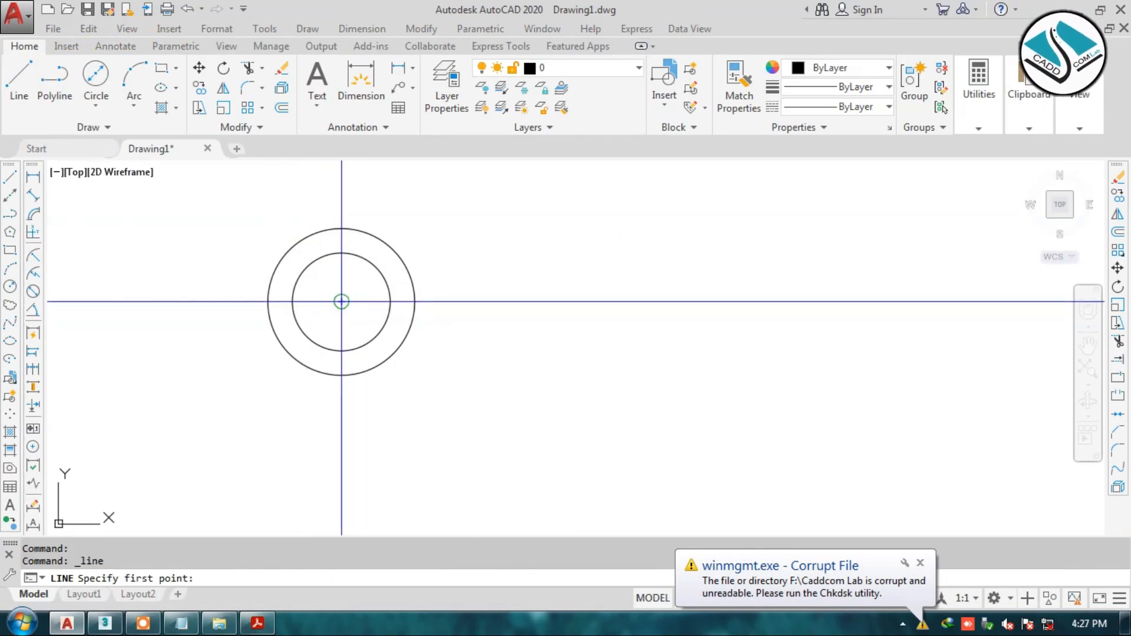
pyautogui.click(341, 302)
pyautogui.write('9')
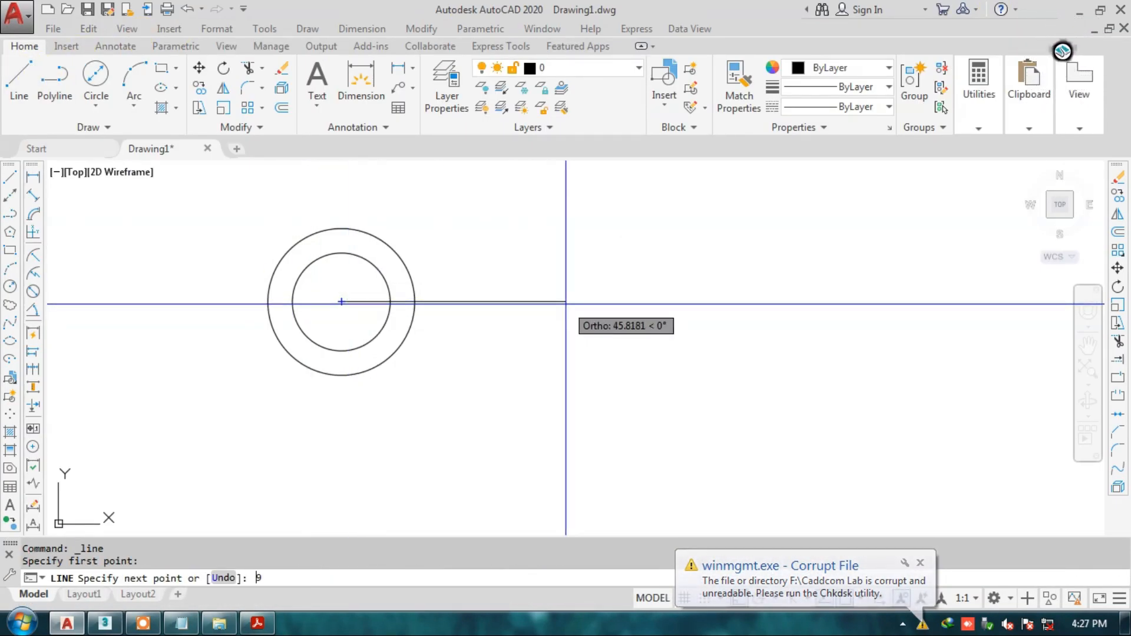
pyautogui.write('0')
pyautogui.press('Return')
pyautogui.press('Escape')
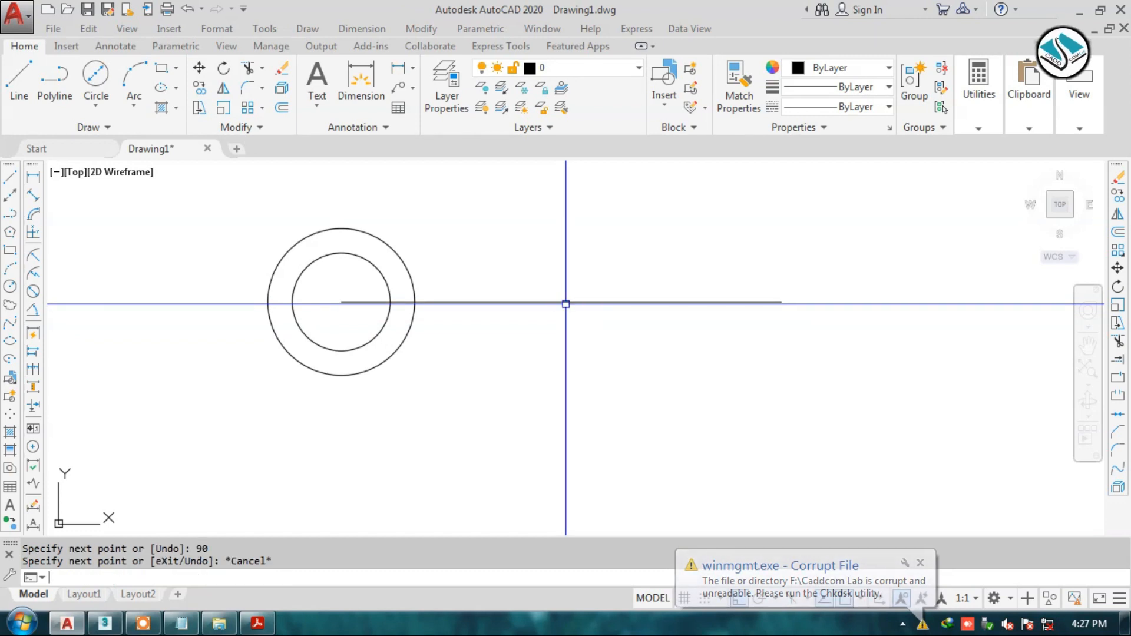
# - Consult the reference PDF and draw a vertical line 40 long downward from the horizontal line's right end
pyautogui.click(258, 624)
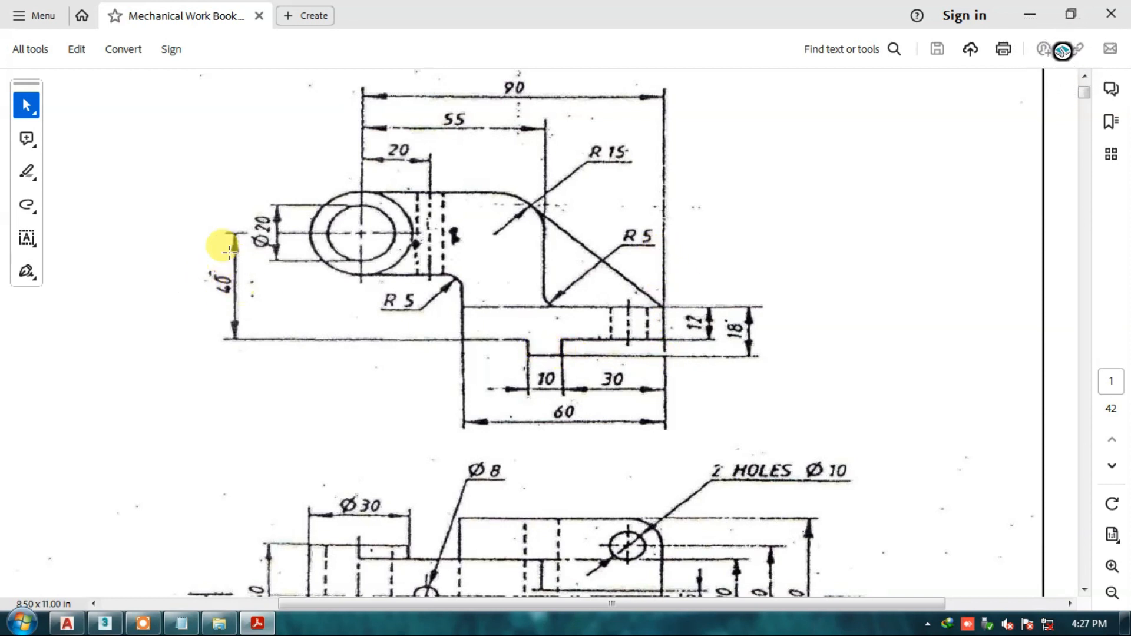
pyautogui.click(1030, 14)
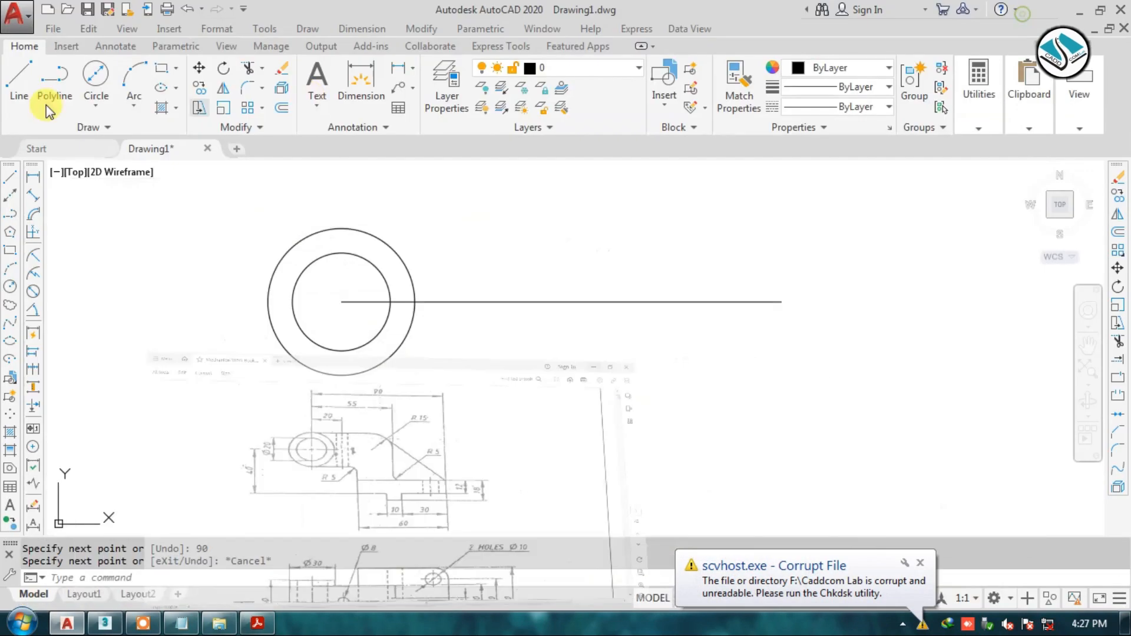
pyautogui.click(22, 82)
pyautogui.click(782, 302)
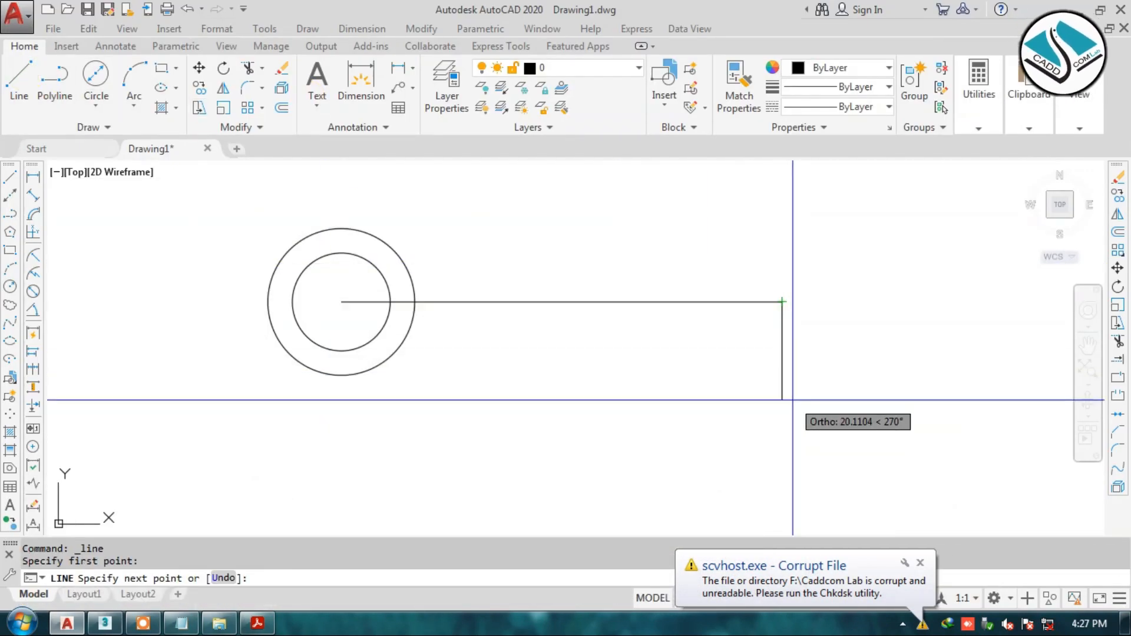
pyautogui.write('40')
pyautogui.press('Return')
pyautogui.press('Escape')
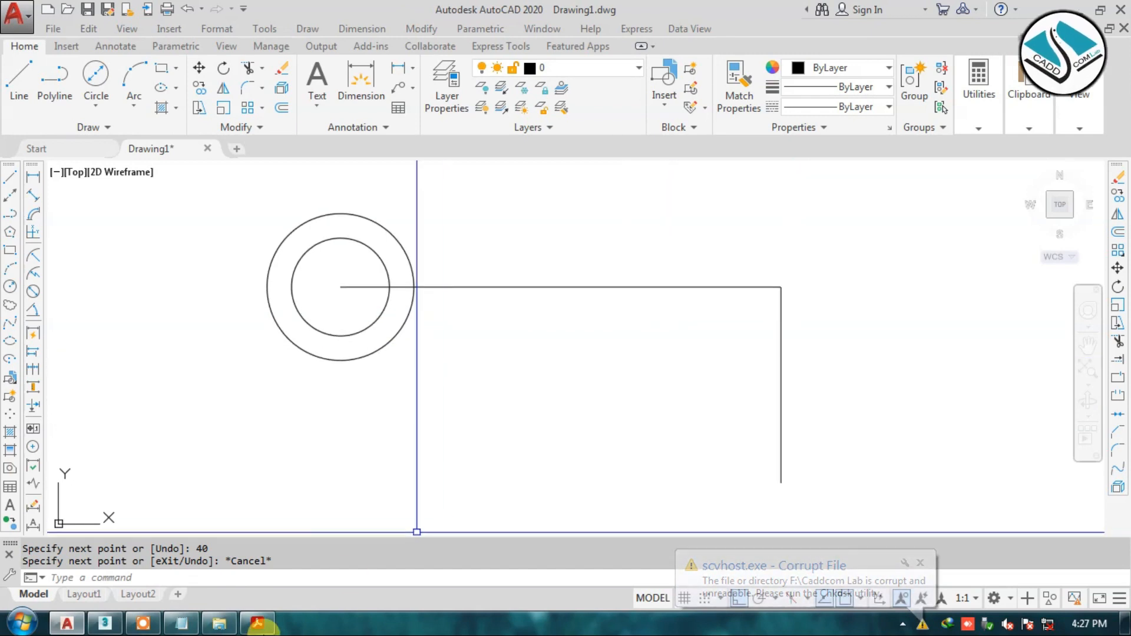
# - Review the reference PDF and offset the right vertical line 30 to the left
pyautogui.click(257, 623)
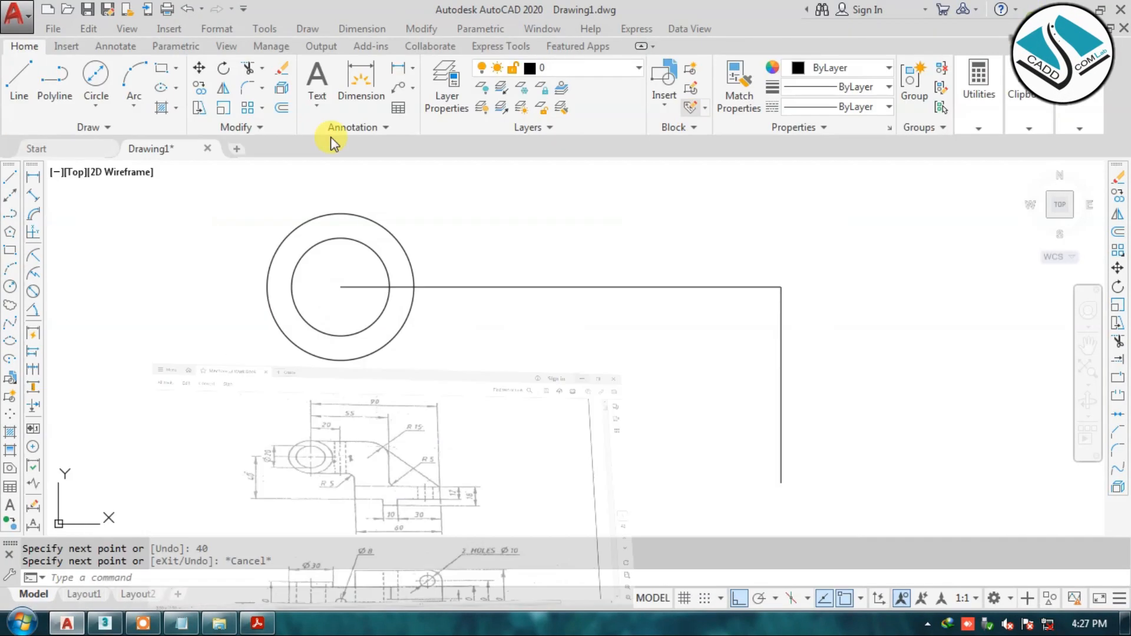
pyautogui.press('Return')
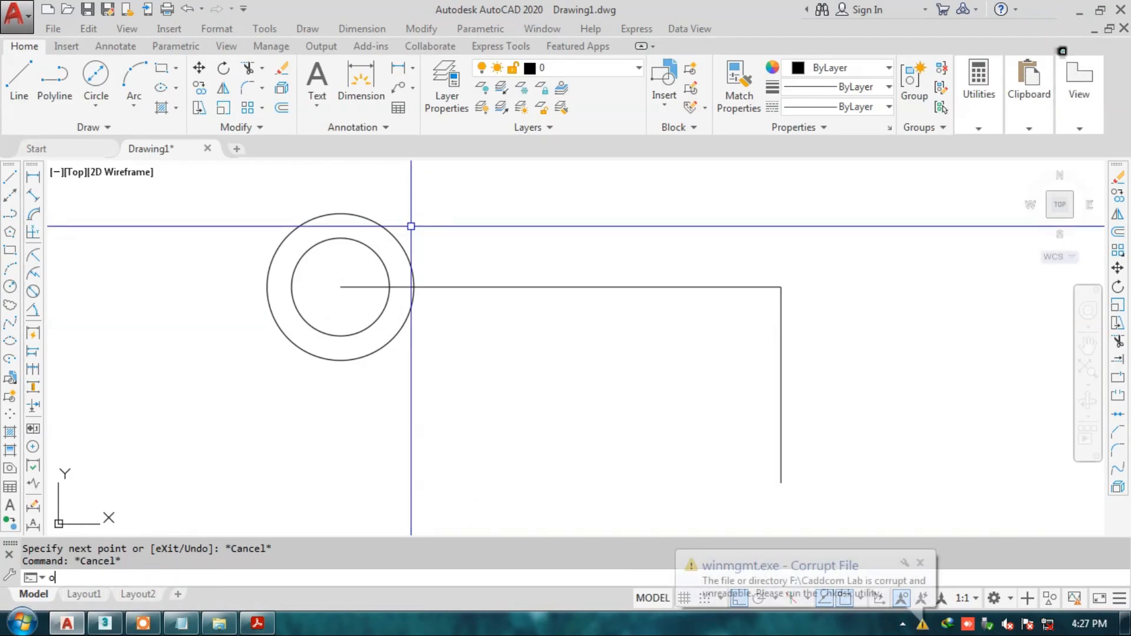
pyautogui.write('o')
pyautogui.press('Return')
pyautogui.moveTo(504, 326); pyautogui.dragTo(469, 313, button='middle')
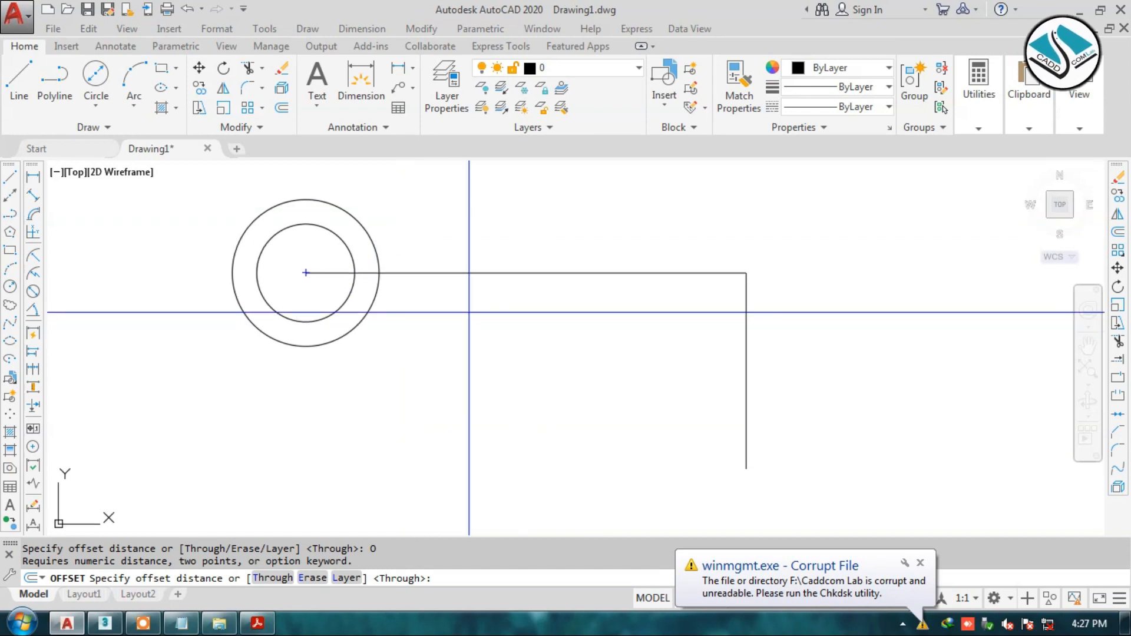
pyautogui.press('Return')
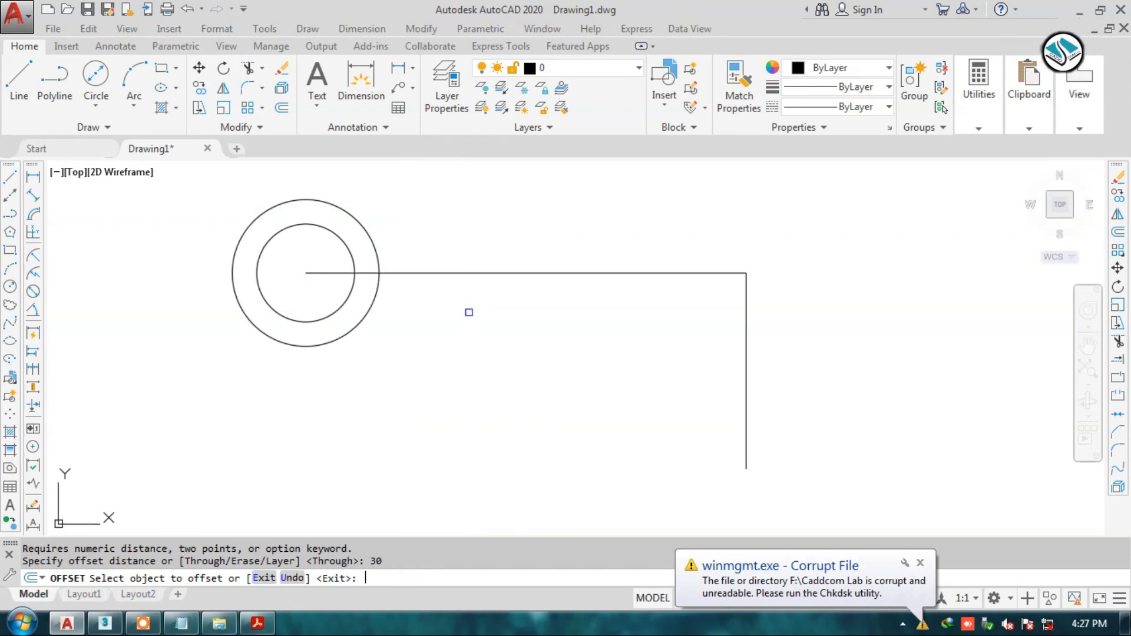
pyautogui.click(747, 416)
pyautogui.click(699, 420)
pyautogui.press('Escape')
# - Offset the inner vertical line 10 further to the left to mark the width of the base's tongue
pyautogui.write('o')
pyautogui.press('Return')
pyautogui.press('Return')
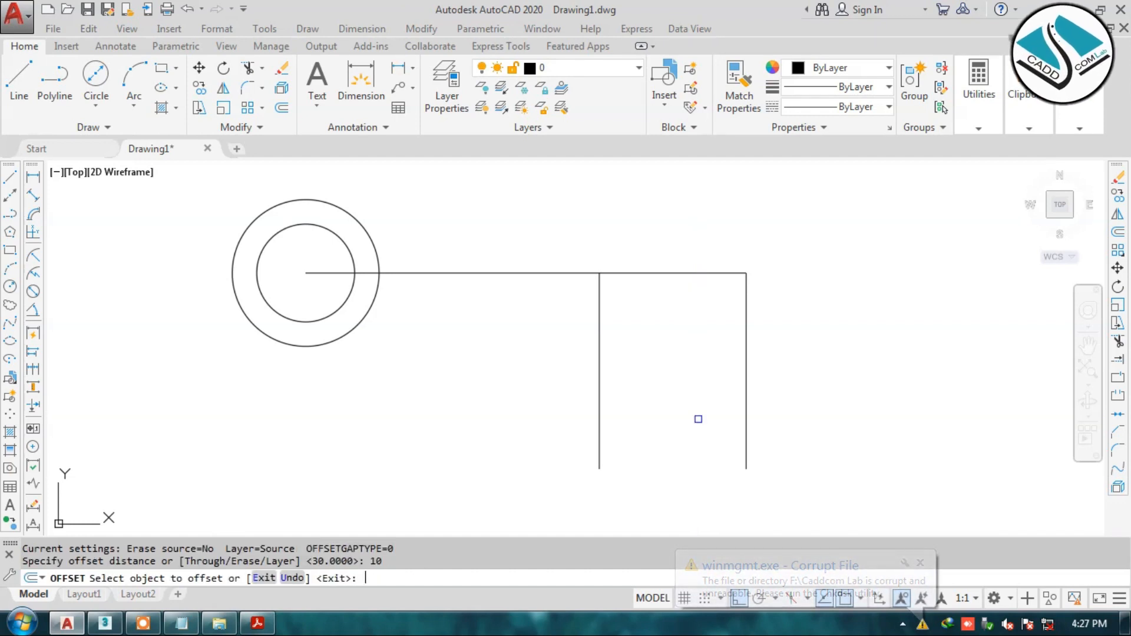
pyautogui.click(600, 422)
pyautogui.click(566, 422)
pyautogui.press('Escape')
# - Offset the rightmost vertical line 60 to the left to mark the far end of the base
pyautogui.write('o')
pyautogui.press('Return')
pyautogui.write('60')
pyautogui.press('Return')
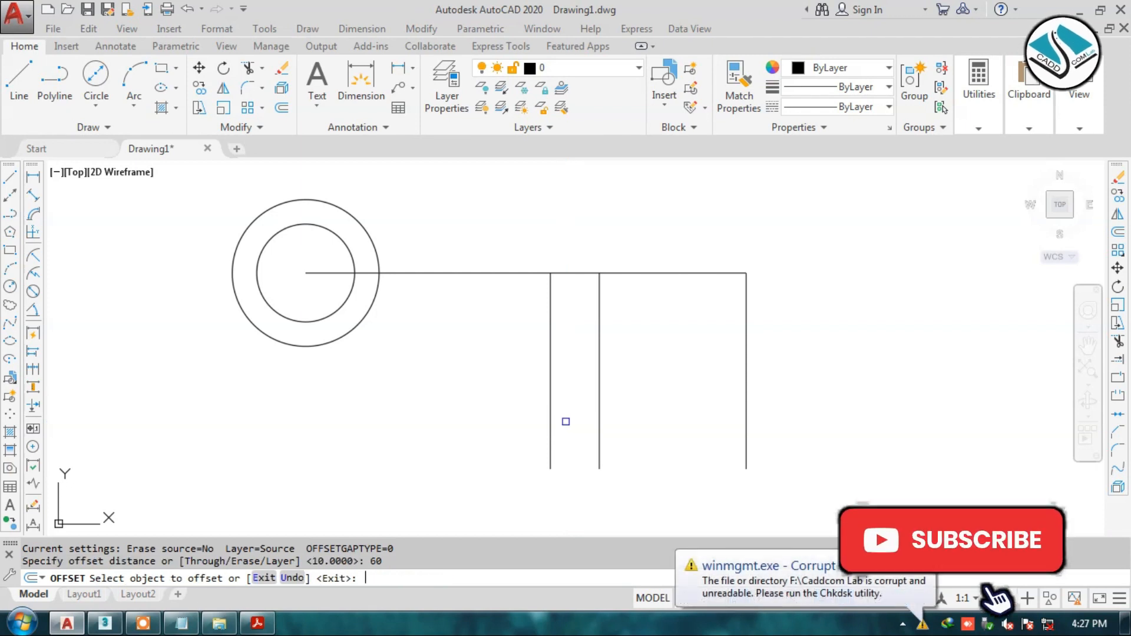
pyautogui.click(747, 428)
pyautogui.click(709, 427)
pyautogui.press('Escape')
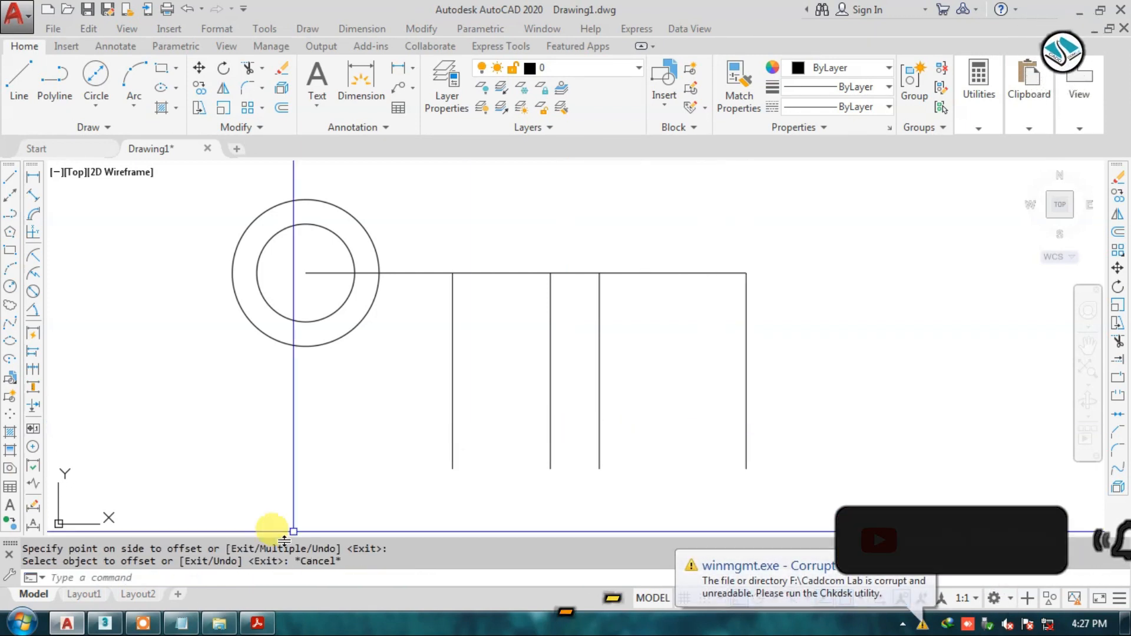
# - Check the reference PDF and draw a line joining the lower ends of the two middle vertical lines
pyautogui.click(257, 623)
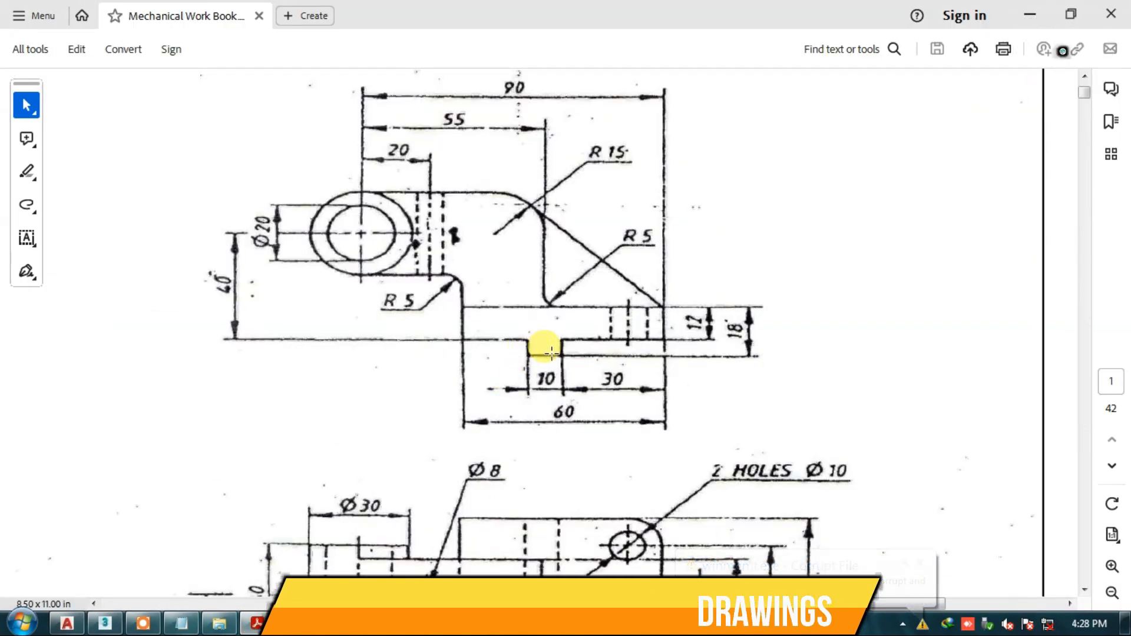
pyautogui.click(1029, 13)
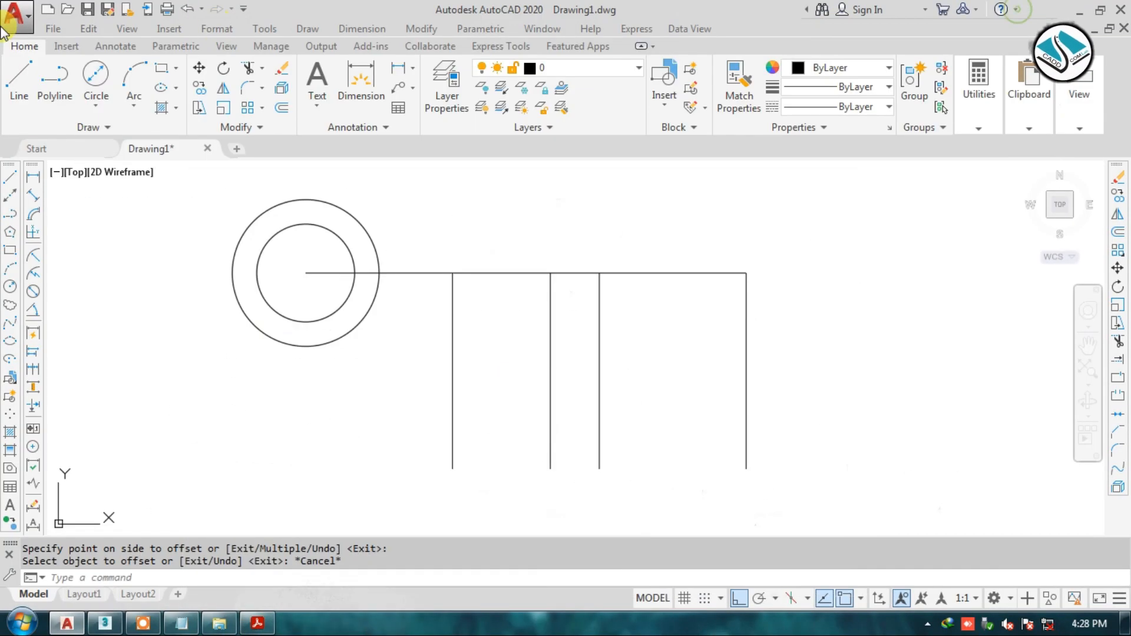
pyautogui.click(19, 78)
pyautogui.click(551, 468)
pyautogui.click(600, 468)
pyautogui.press('Escape')
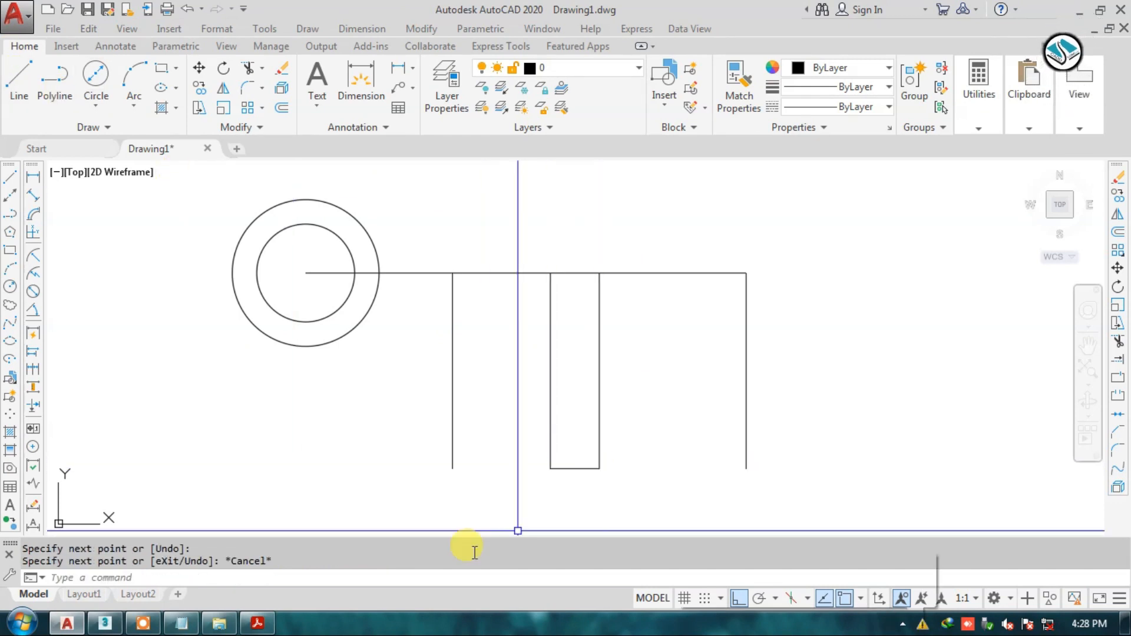
# - Consult the reference PDF and offset the tongue's bottom line upward by the overall base height of 18
pyautogui.hotkey('alt', 'Tab')
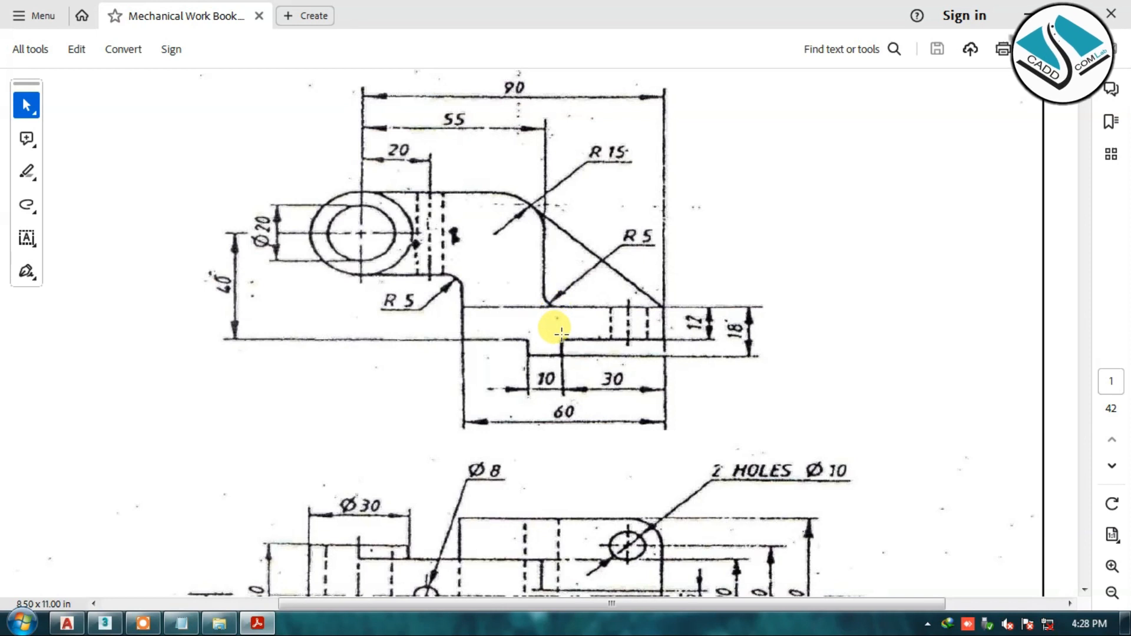
pyautogui.click(1030, 14)
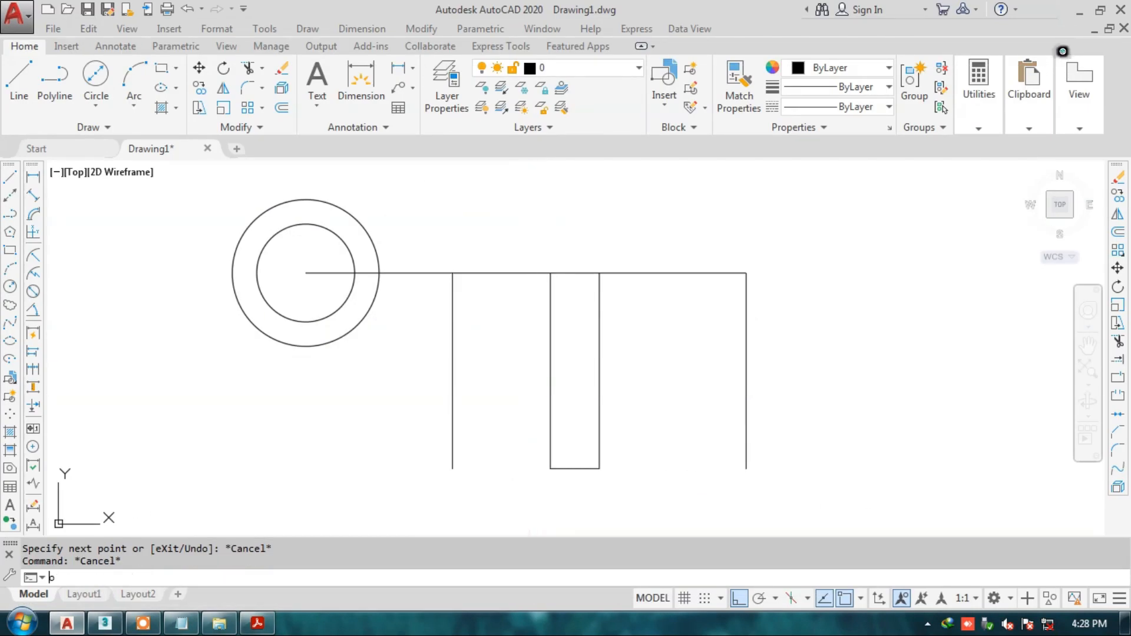
pyautogui.write('o')
pyautogui.press('Return')
pyautogui.press('Return')
pyautogui.click(570, 468)
pyautogui.click(577, 445)
pyautogui.press('Escape')
# - Offset the upper short horizontal line 12 downward to mark the underside of the base plate
pyautogui.write('o')
pyautogui.press('Return')
pyautogui.write('12')
pyautogui.press('Return')
pyautogui.click(580, 380)
pyautogui.click(581, 405)
pyautogui.press('Escape')
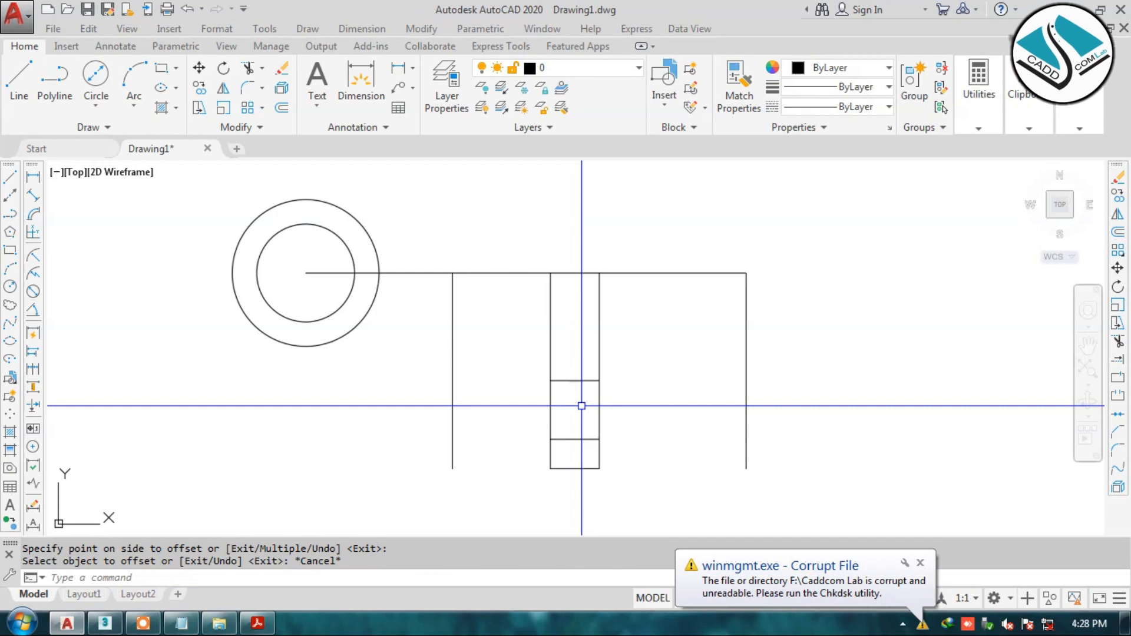
# - Check the reference PDF and draw the base's top edge from the upper short line to the rightmost vertical line
pyautogui.click(257, 623)
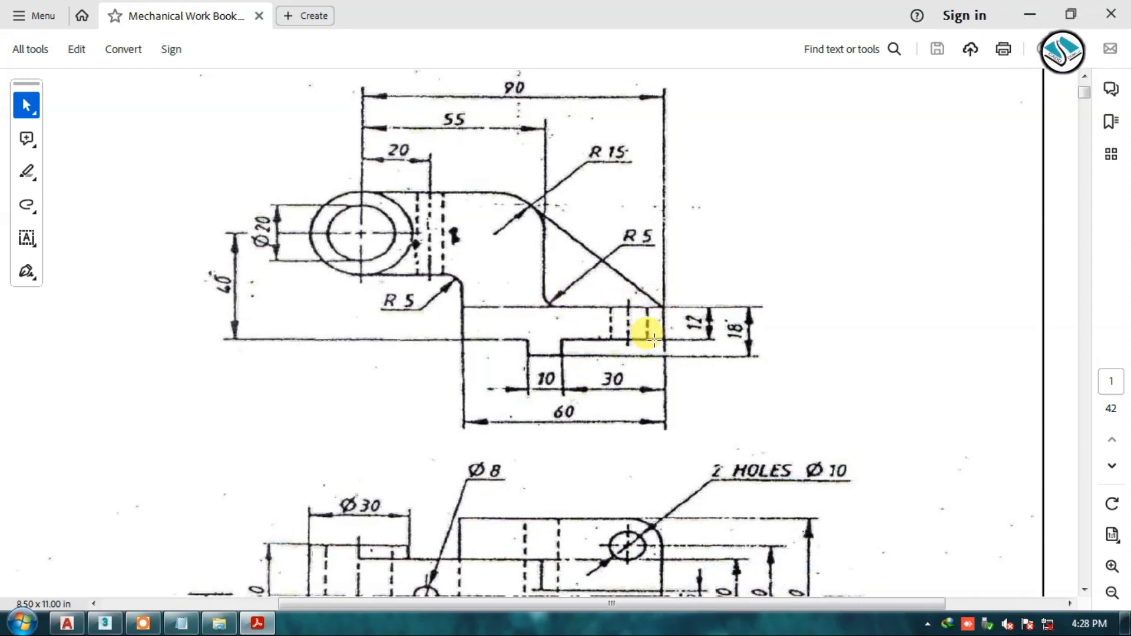
pyautogui.click(1031, 15)
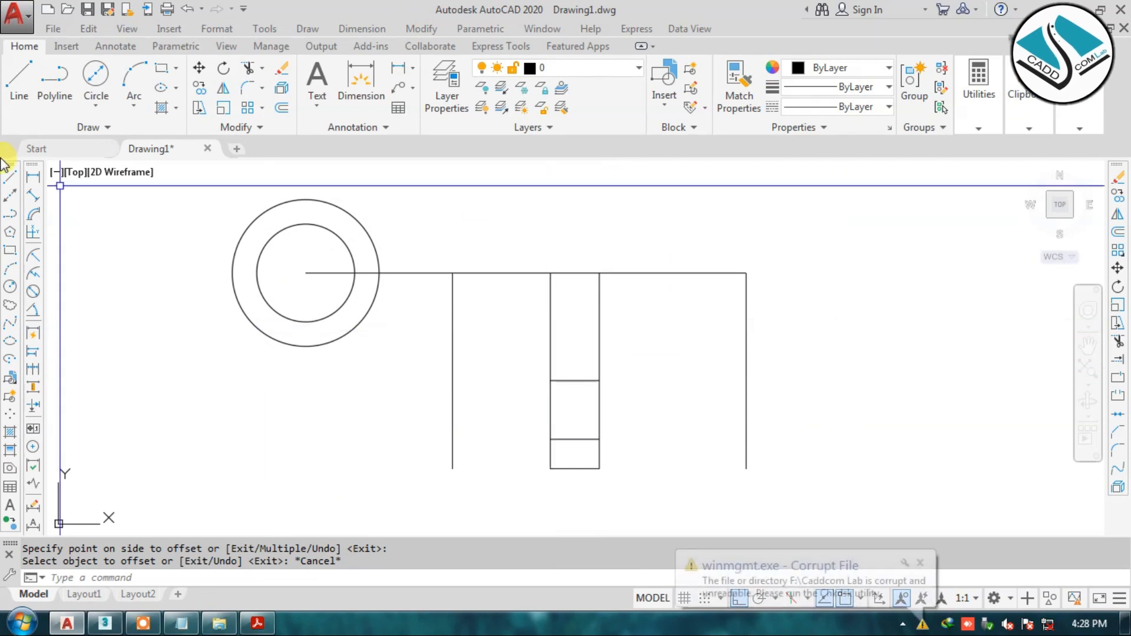
pyautogui.click(19, 77)
pyautogui.click(599, 381)
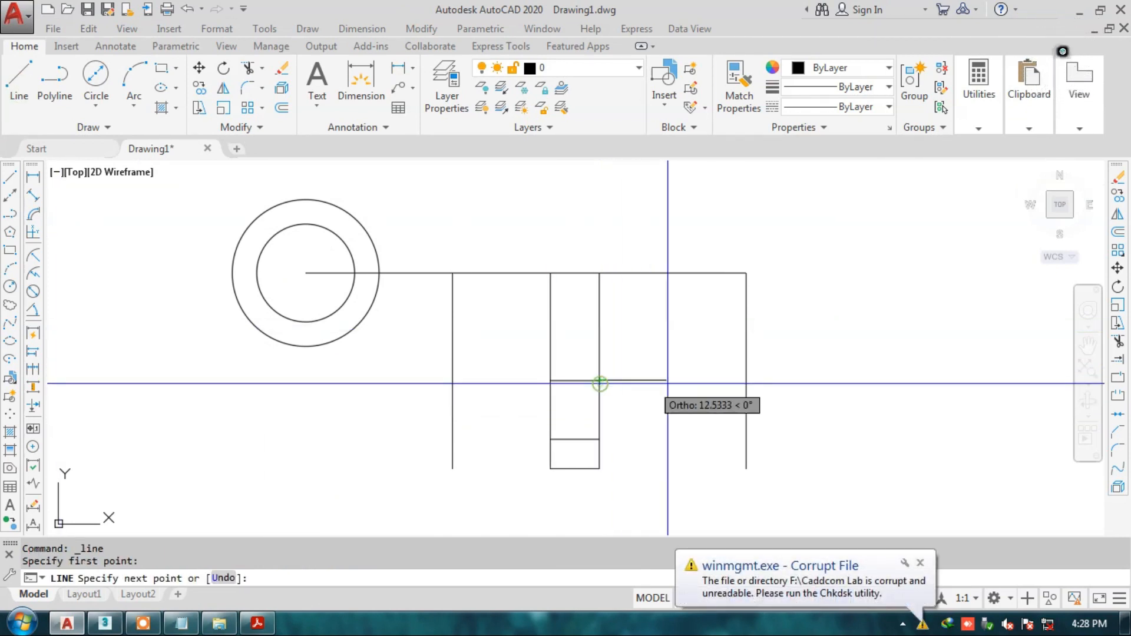
pyautogui.click(746, 381)
pyautogui.press('Escape')
# - Draw the base's lower edge from the right end of the lower short line to the rightmost vertical line
pyautogui.click(19, 77)
pyautogui.click(599, 439)
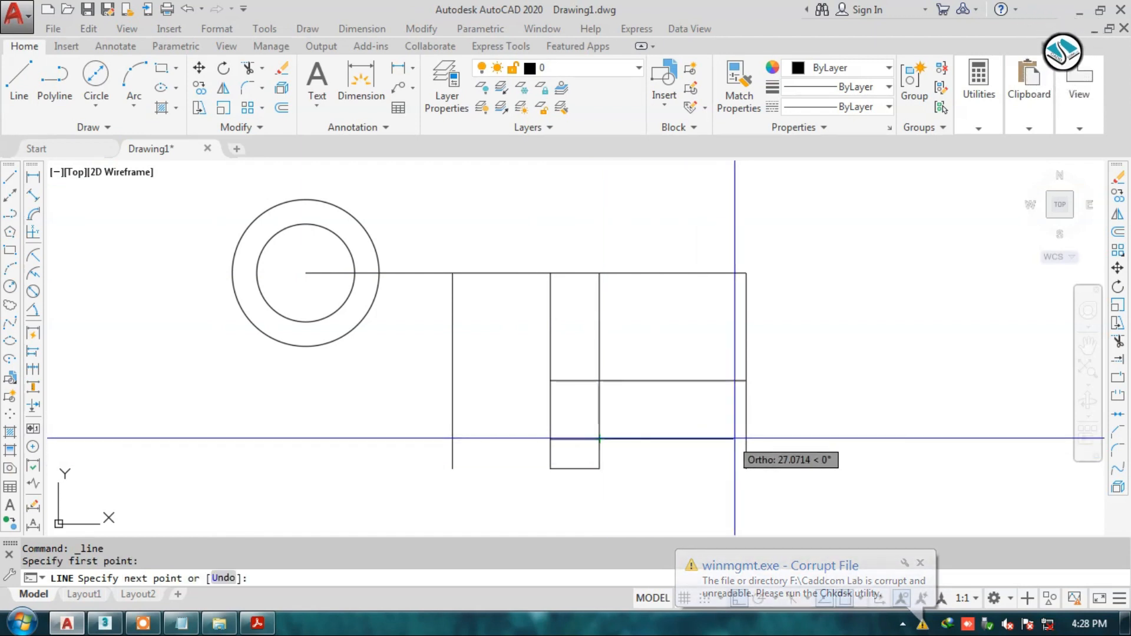
pyautogui.click(747, 439)
pyautogui.press('Escape')
pyautogui.press('Escape')
pyautogui.press('Escape')
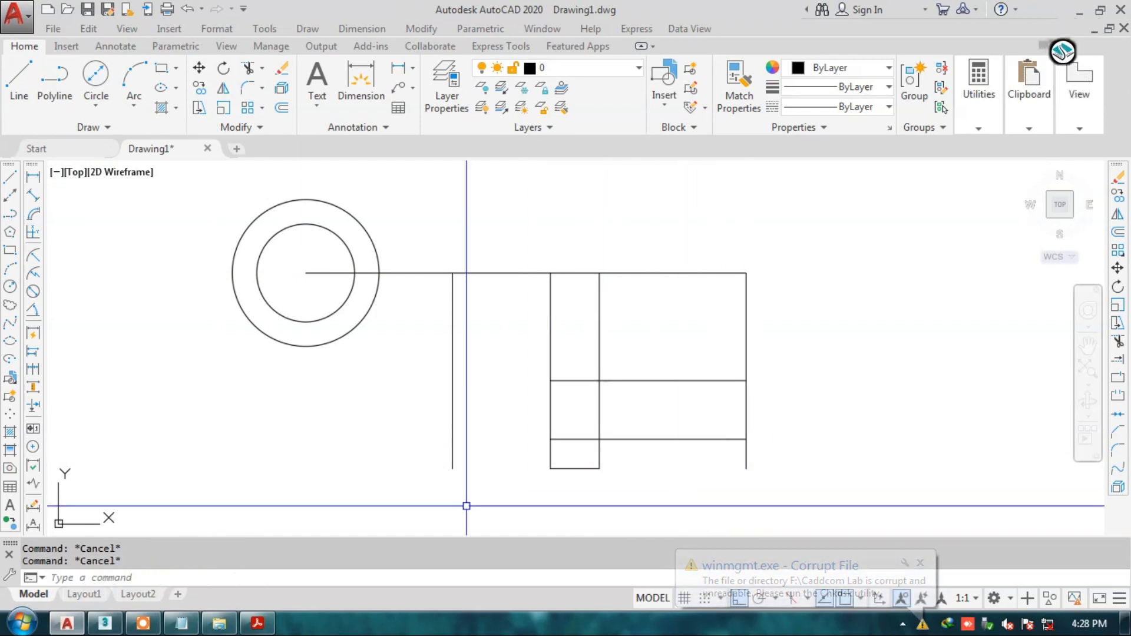
# - Consult the reference PDF and draw the base's underside from the tongue's left line to the leftmost vertical line
pyautogui.click(257, 623)
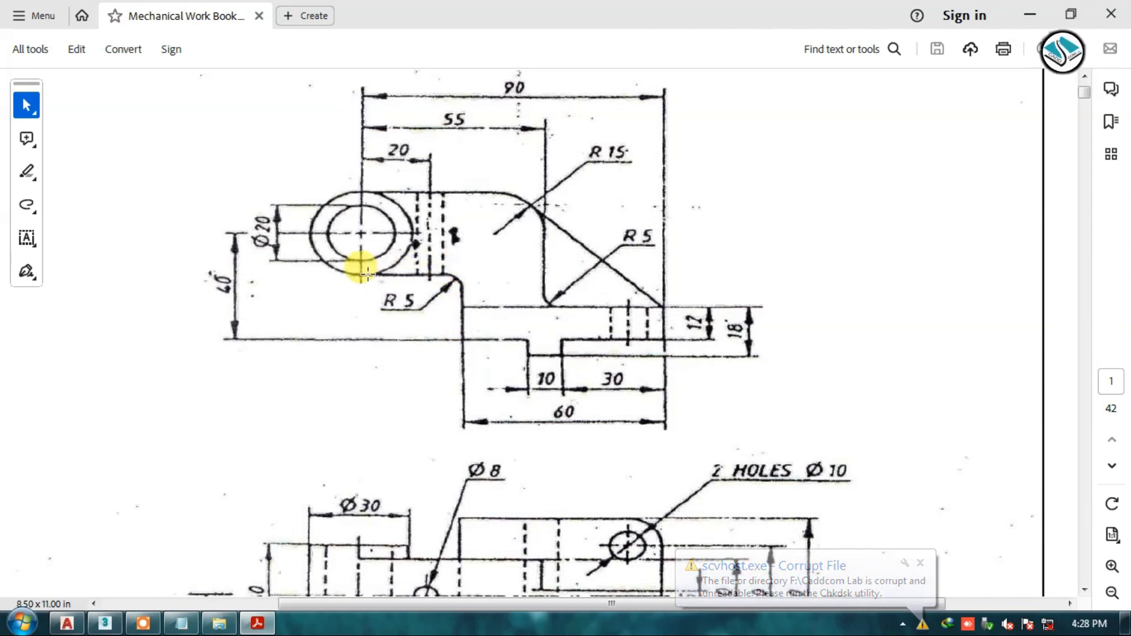
pyautogui.click(1029, 8)
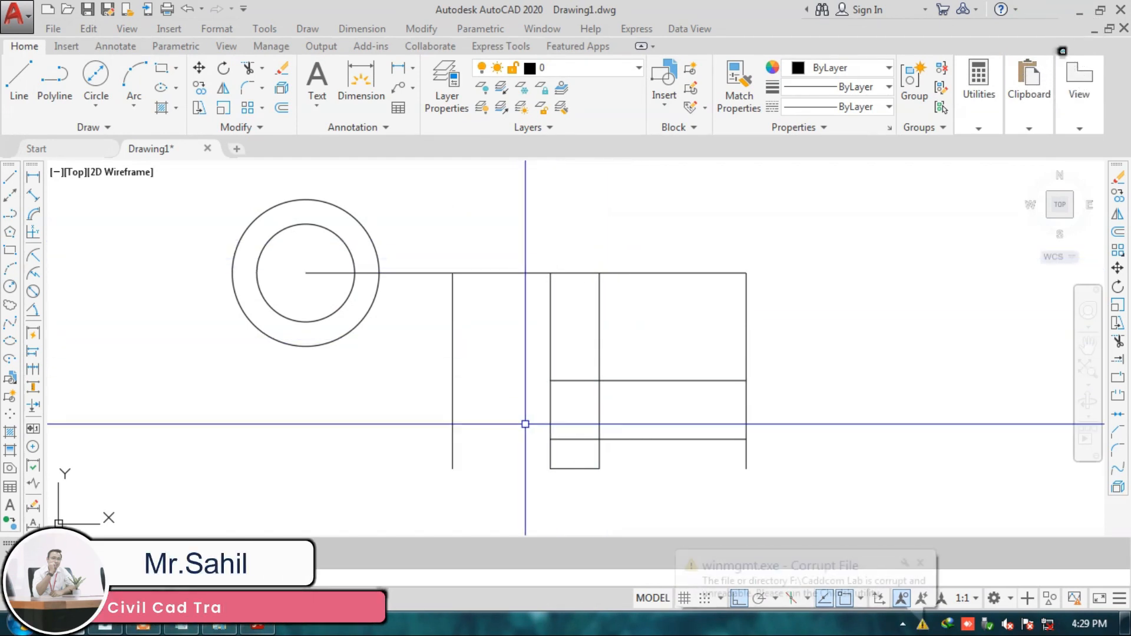
pyautogui.click(19, 79)
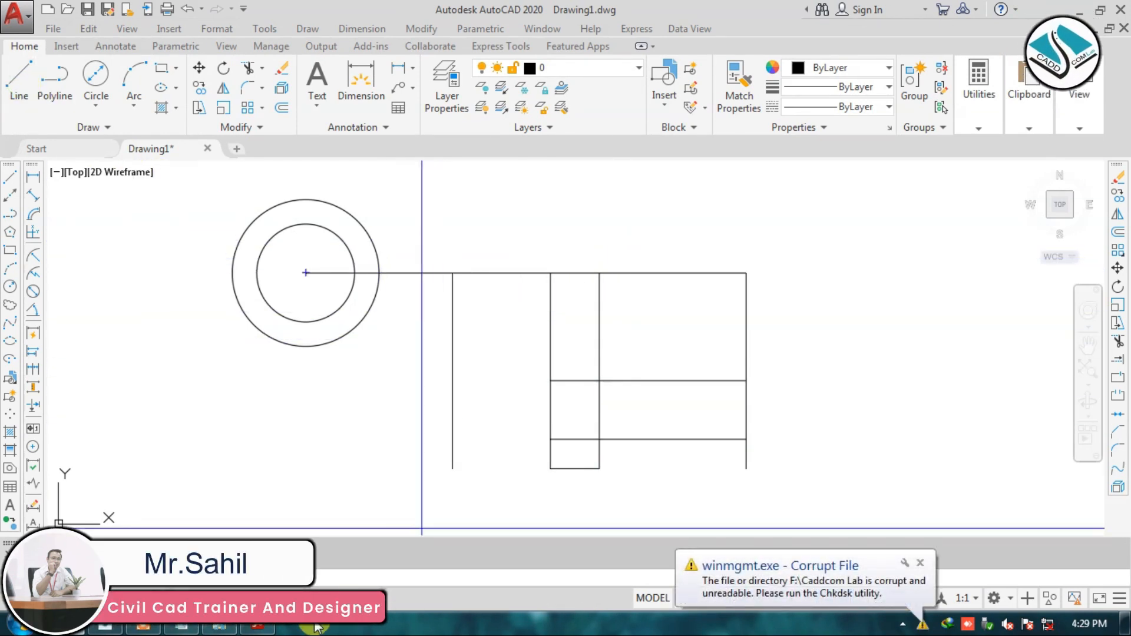
pyautogui.click(257, 626)
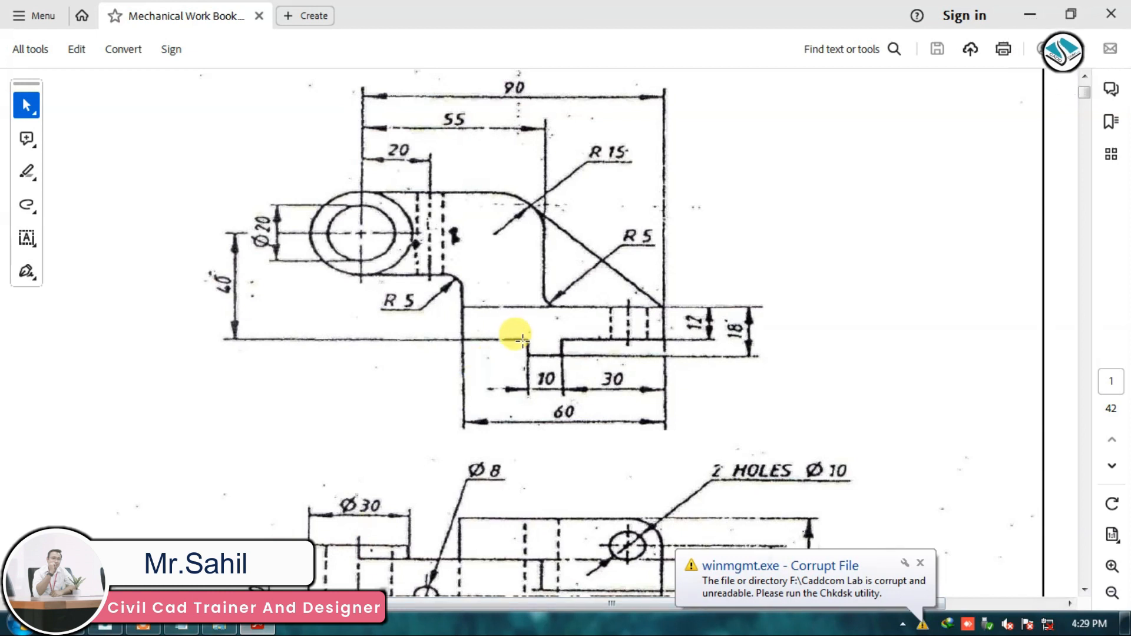
pyautogui.click(1029, 13)
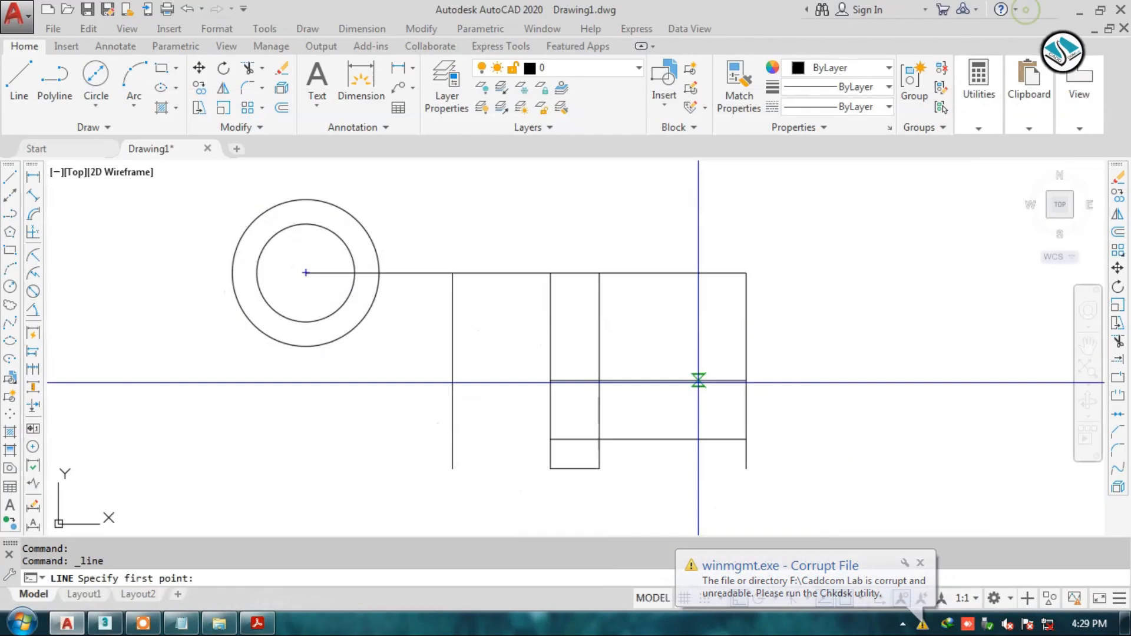
pyautogui.click(550, 439)
pyautogui.click(453, 439)
pyautogui.press('Escape')
pyautogui.press('Escape')
pyautogui.press('Escape')
# - Trim the outer vertical lines below the base's underside and erase the underside segment crossing the tongue
pyautogui.write('tr')
pyautogui.press('Return')
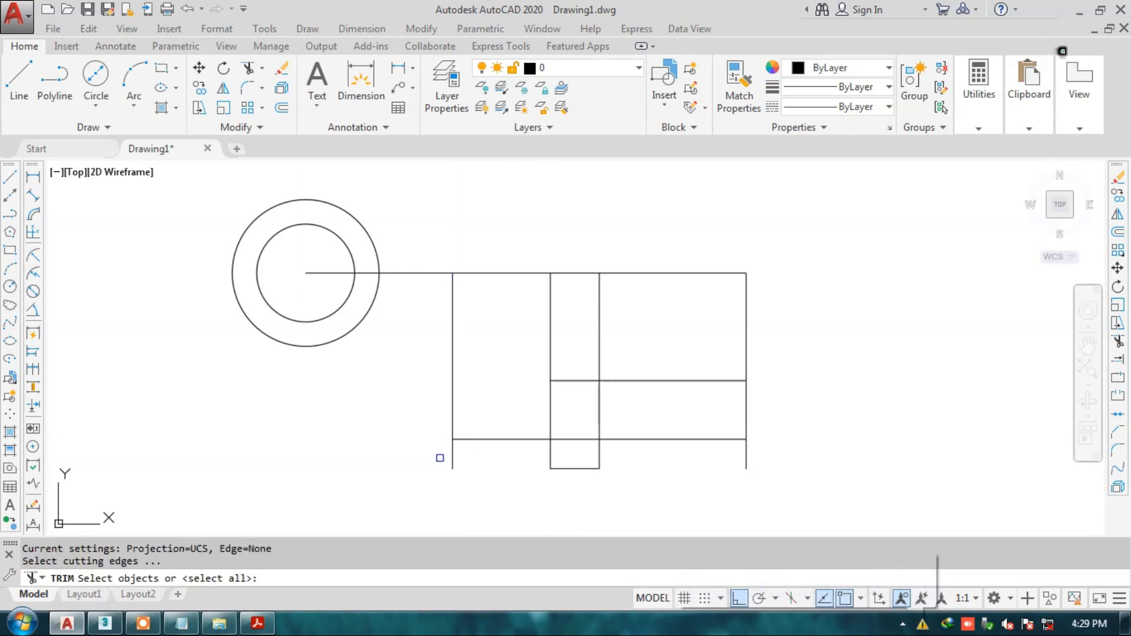
pyautogui.press('Return')
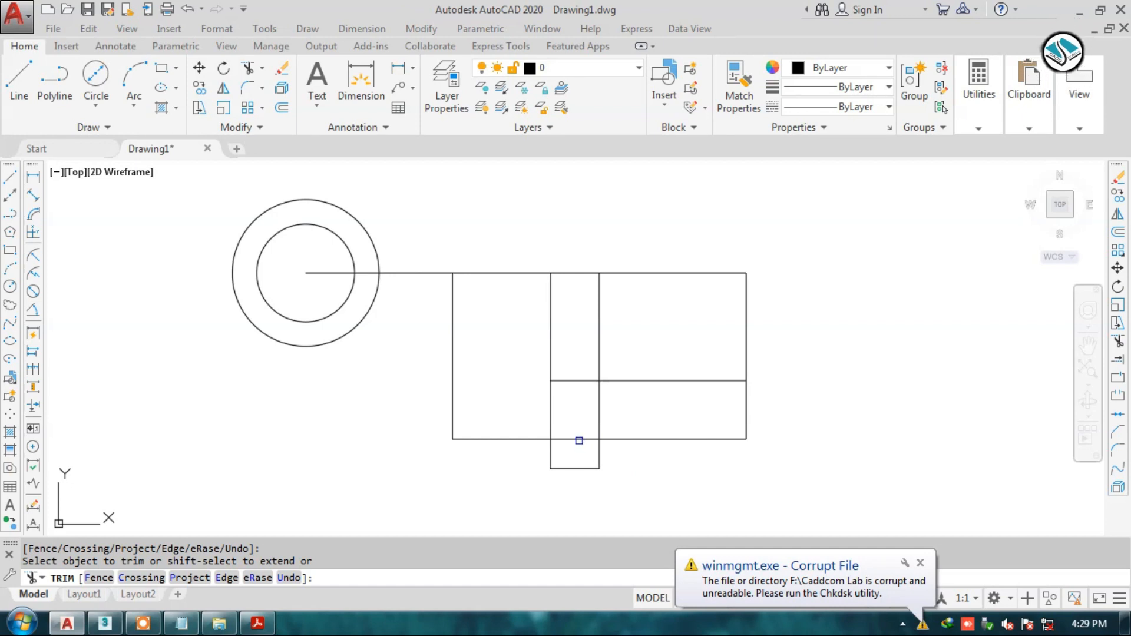
pyautogui.press('Escape')
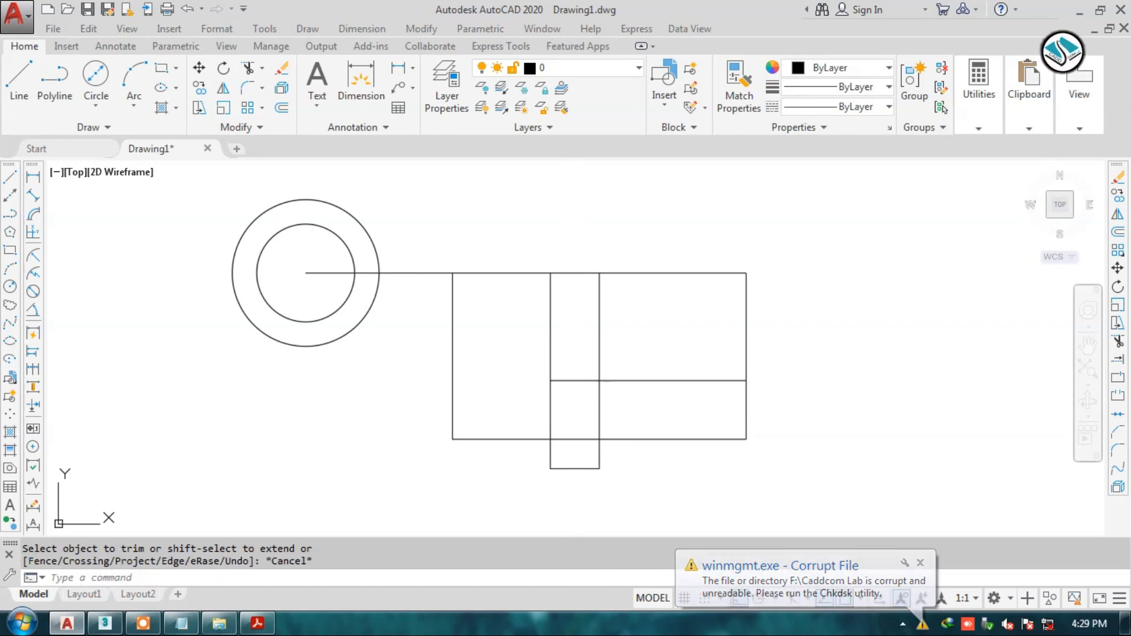
pyautogui.click(577, 440)
pyautogui.press('Delete')
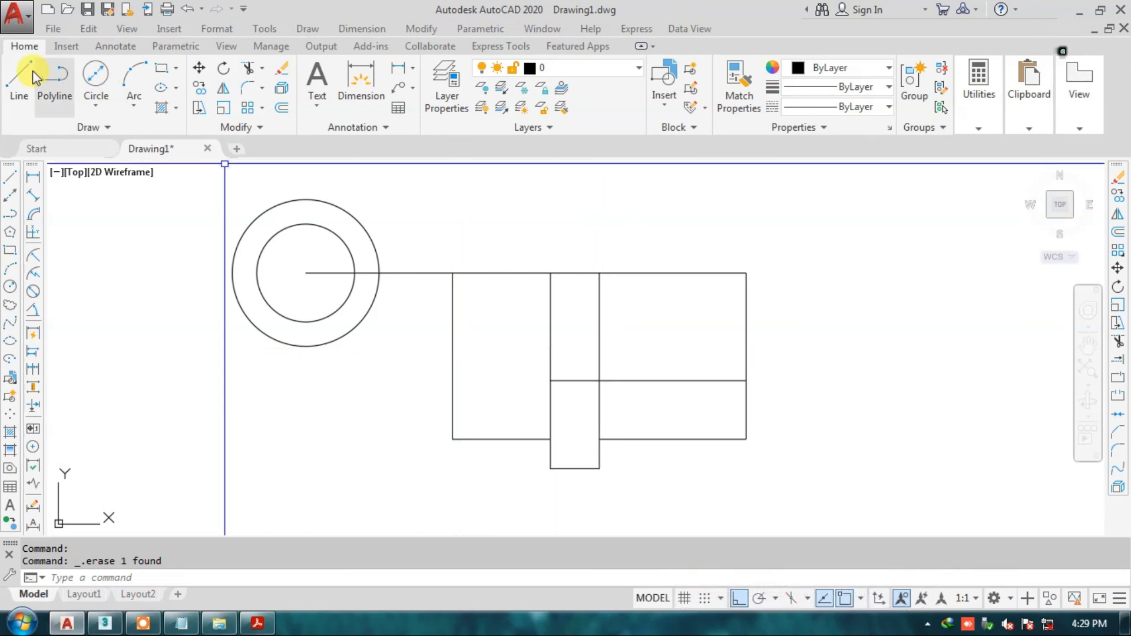
# - Draw a horizontal line from the outer circle's bottom quadrant to the leftmost vertical line
pyautogui.click(18, 79)
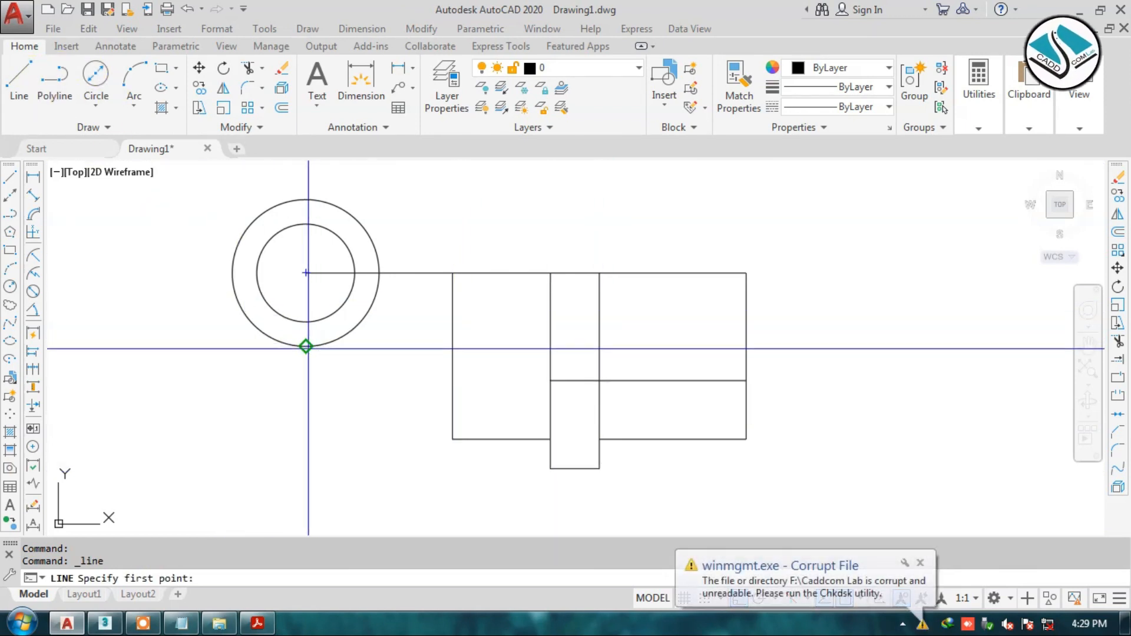
pyautogui.click(306, 347)
pyautogui.click(452, 347)
pyautogui.press('Escape')
pyautogui.press('Escape')
# - Trim the part of the leftmost vertical line above the arm's new lower edge
pyautogui.write('tr')
pyautogui.press('Return')
pyautogui.press('Return')
pyautogui.click(452, 319)
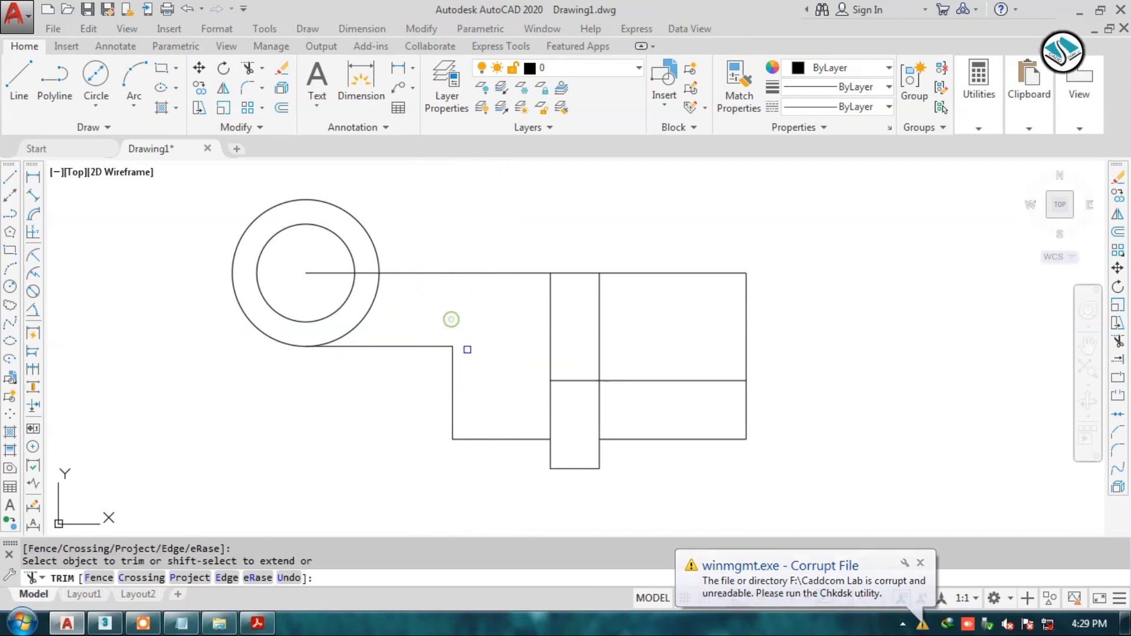
pyautogui.press('Escape')
pyautogui.press('Escape')
# - Check the corner radius in the reference PDF and draw a radius 5 circle tangent to the arm's lower edge and the leftmost vertical line
pyautogui.click(258, 623)
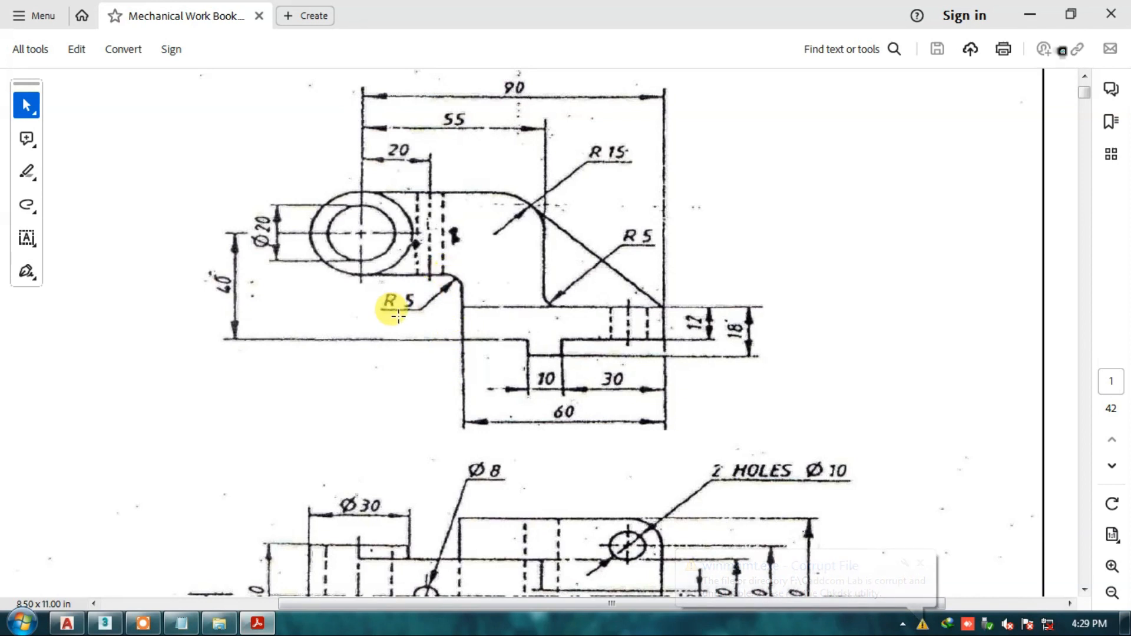
pyautogui.click(1010, 18)
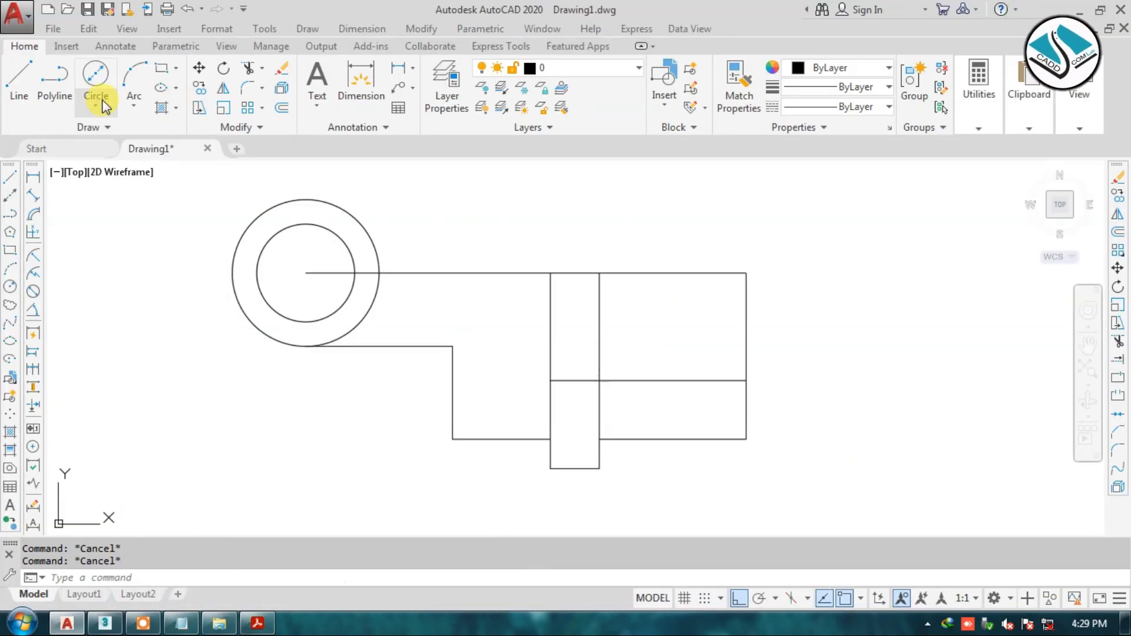
pyautogui.click(95, 105)
pyautogui.click(162, 276)
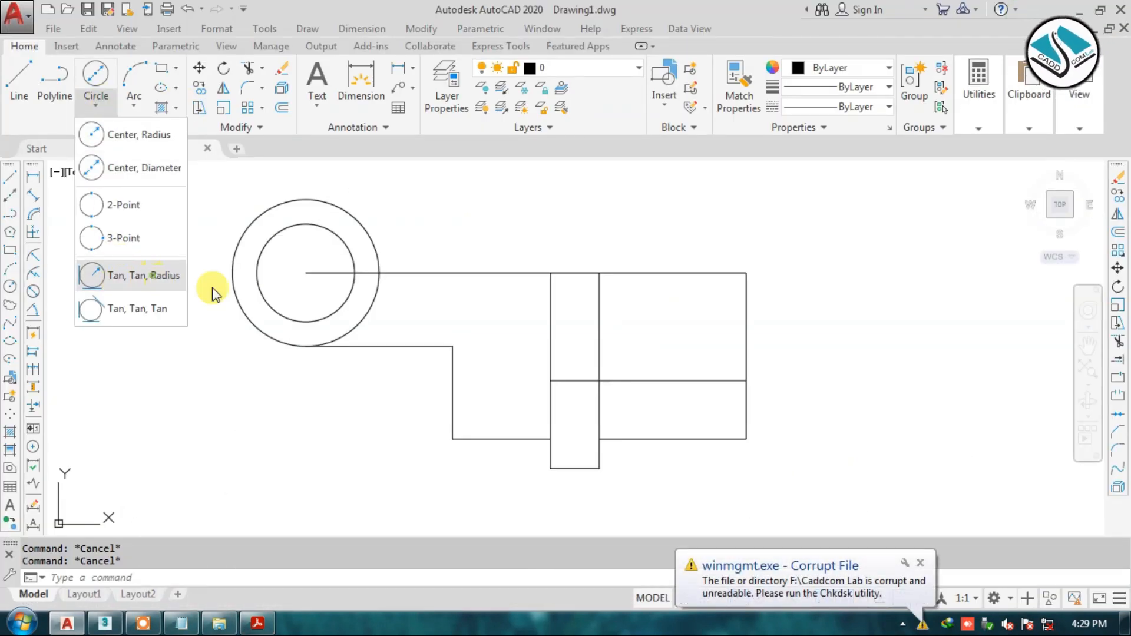
pyautogui.click(436, 346)
pyautogui.click(452, 361)
pyautogui.write('5')
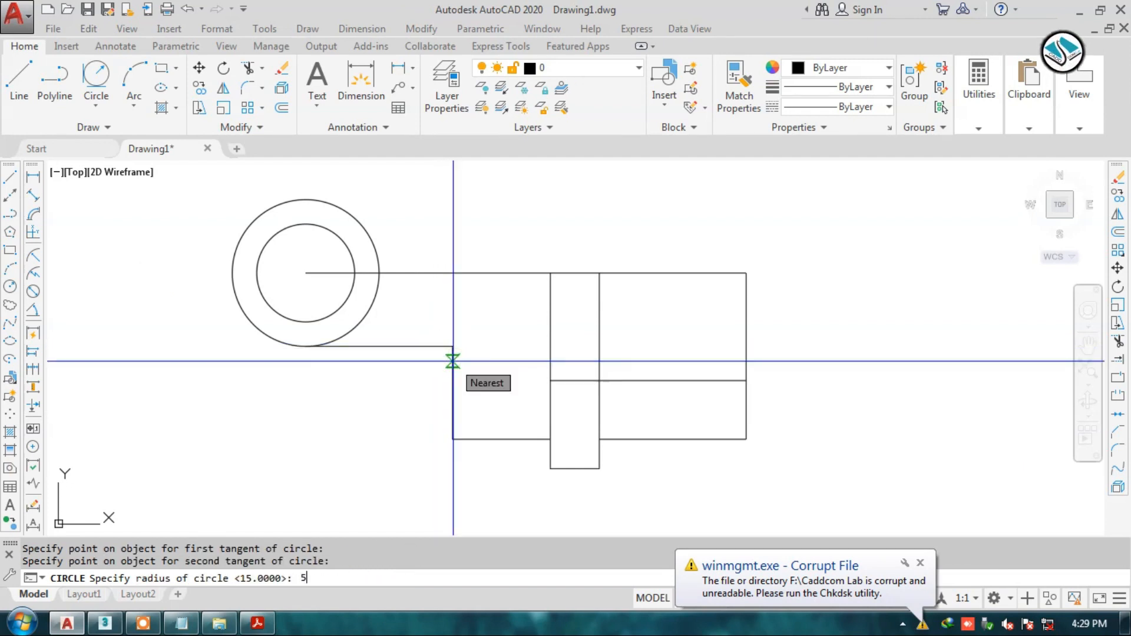
pyautogui.press('Return')
# - Trim the small tangent circle and the corner lines to leave a rounded corner under the arm
pyautogui.write('tr')
pyautogui.press('Return')
pyautogui.press('Return')
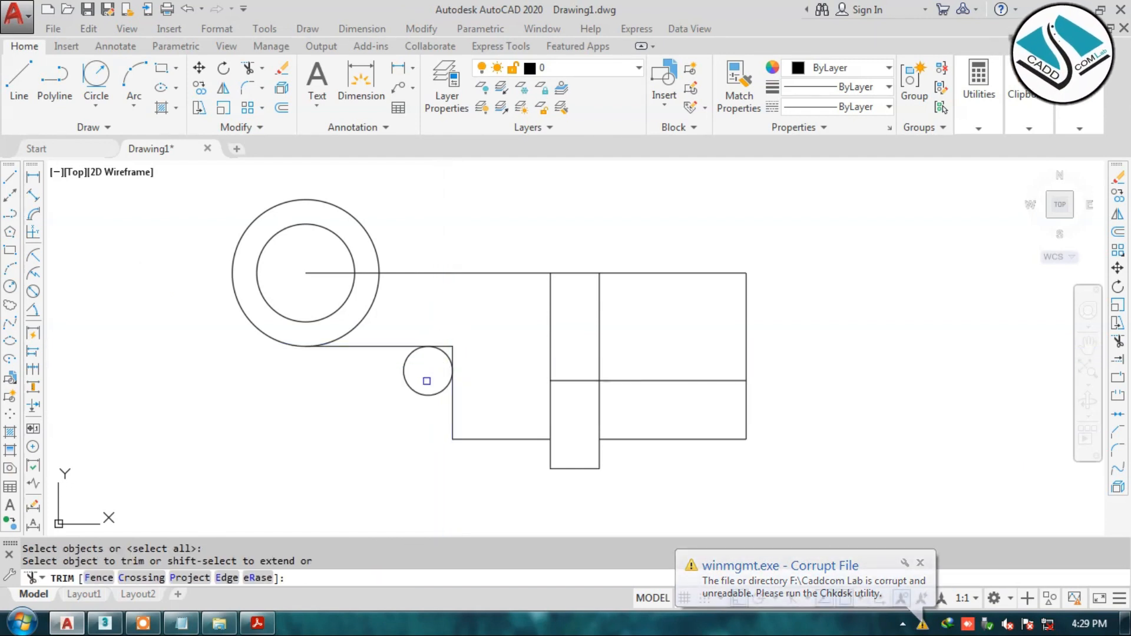
pyautogui.click(417, 391)
pyautogui.scroll(4, 448, 346)
pyautogui.scroll(3, 441, 354)
pyautogui.scroll(-3, 440, 354)
pyautogui.scroll(-4, 439, 356)
pyautogui.press('Escape')
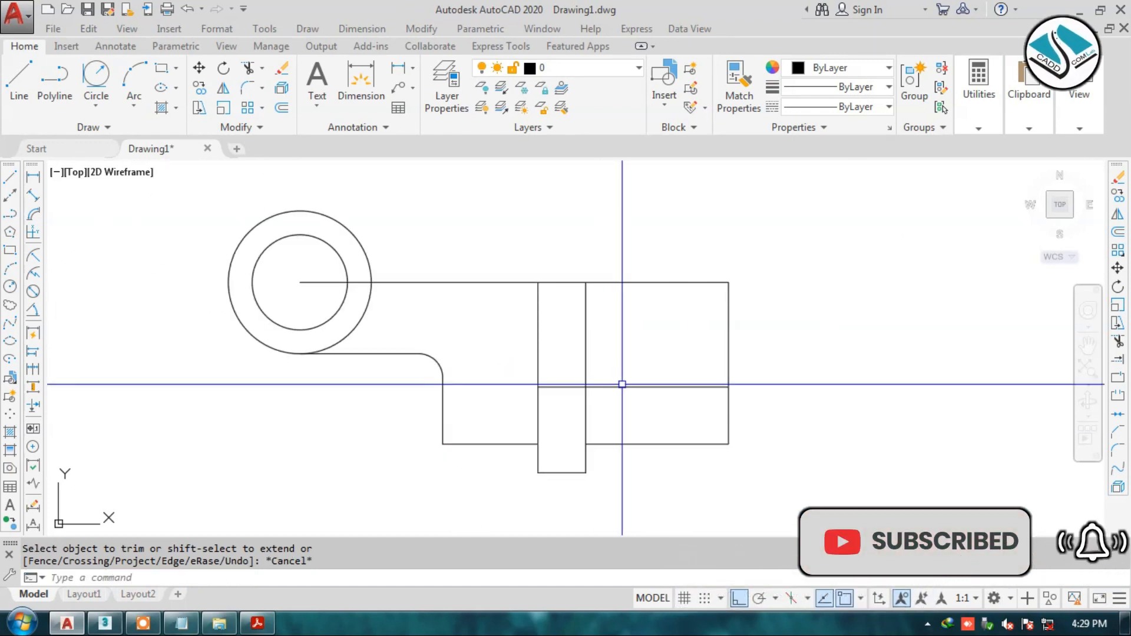
pyautogui.press('Escape')
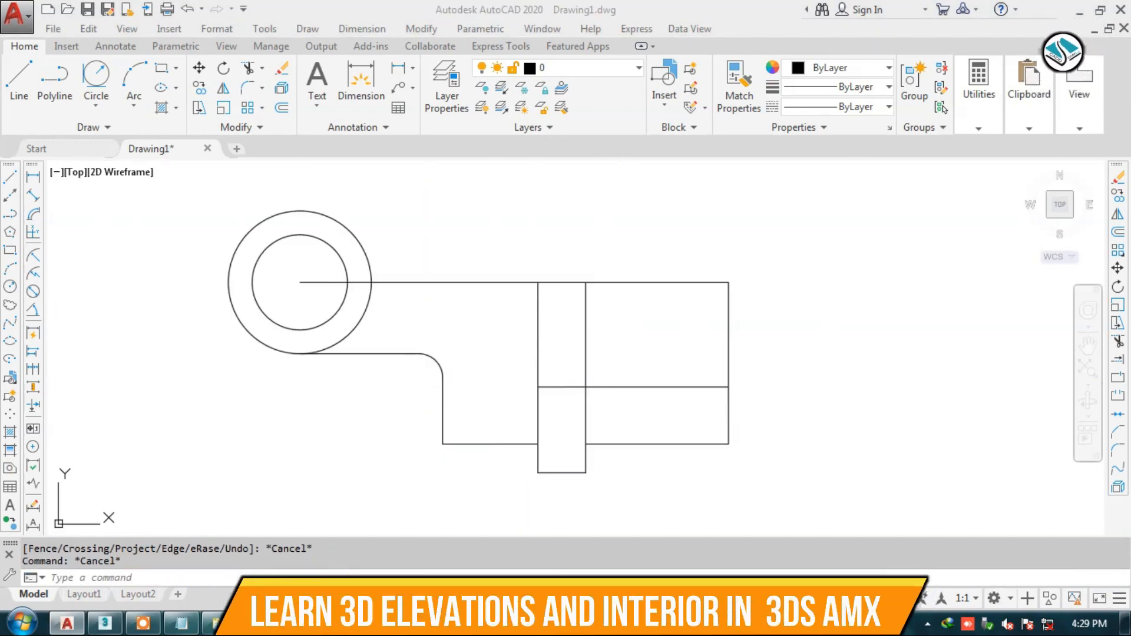
# - Check the reference PDF and extend the base's top edge with a line to the leftmost vertical line
pyautogui.hotkey('alt', 'Tab')
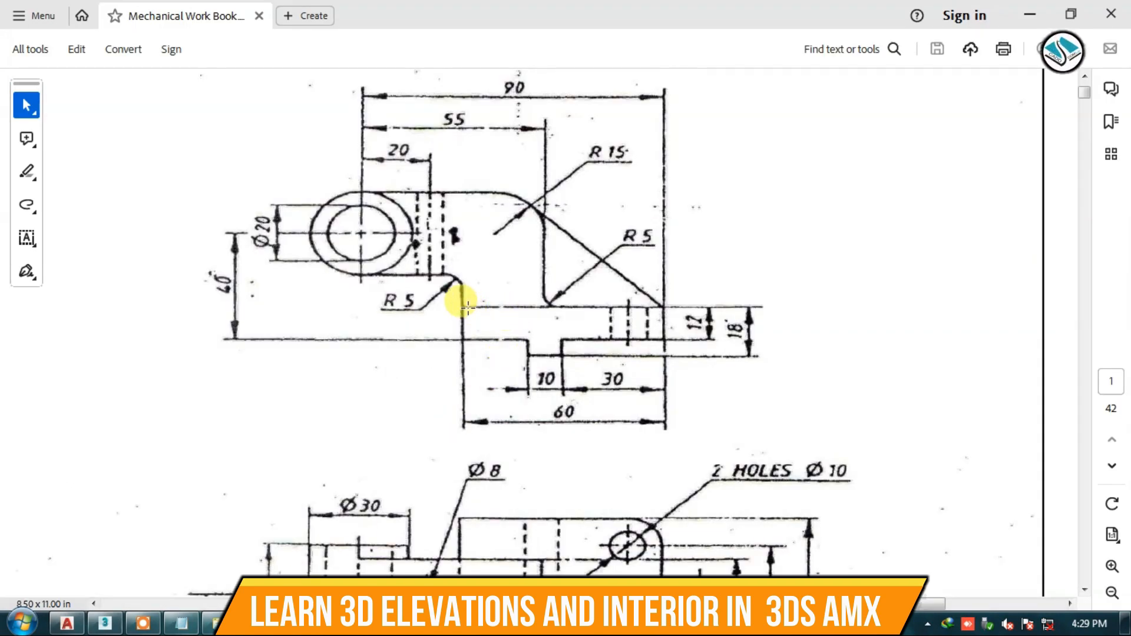
pyautogui.hotkey('alt', 'Tab')
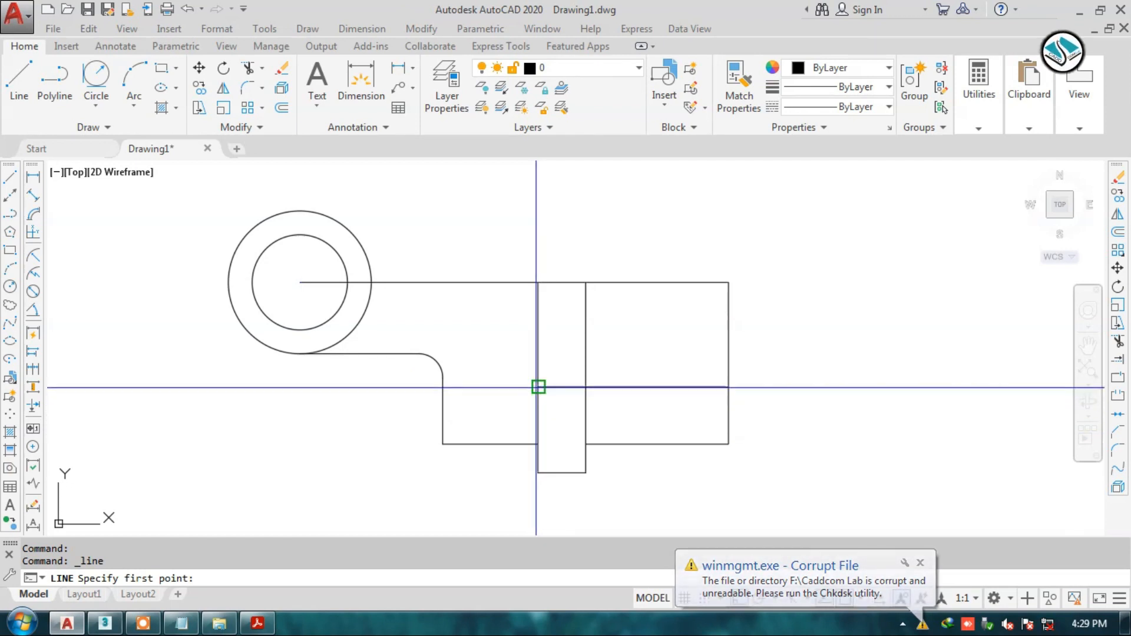
pyautogui.click(538, 387)
pyautogui.click(442, 387)
pyautogui.press('Escape')
pyautogui.press('Escape')
pyautogui.press('Escape')
# - Trim the tongue's two vertical lines so they remain only below the base's underside
pyautogui.write('t')
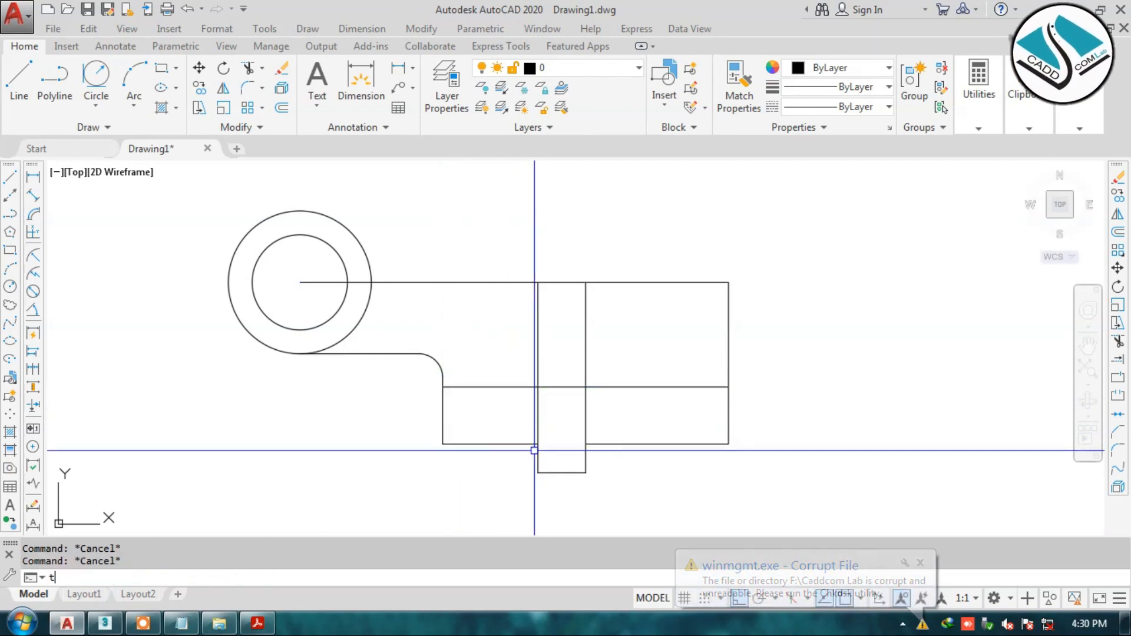
pyautogui.write('r')
pyautogui.press('Return')
pyautogui.click(534, 376)
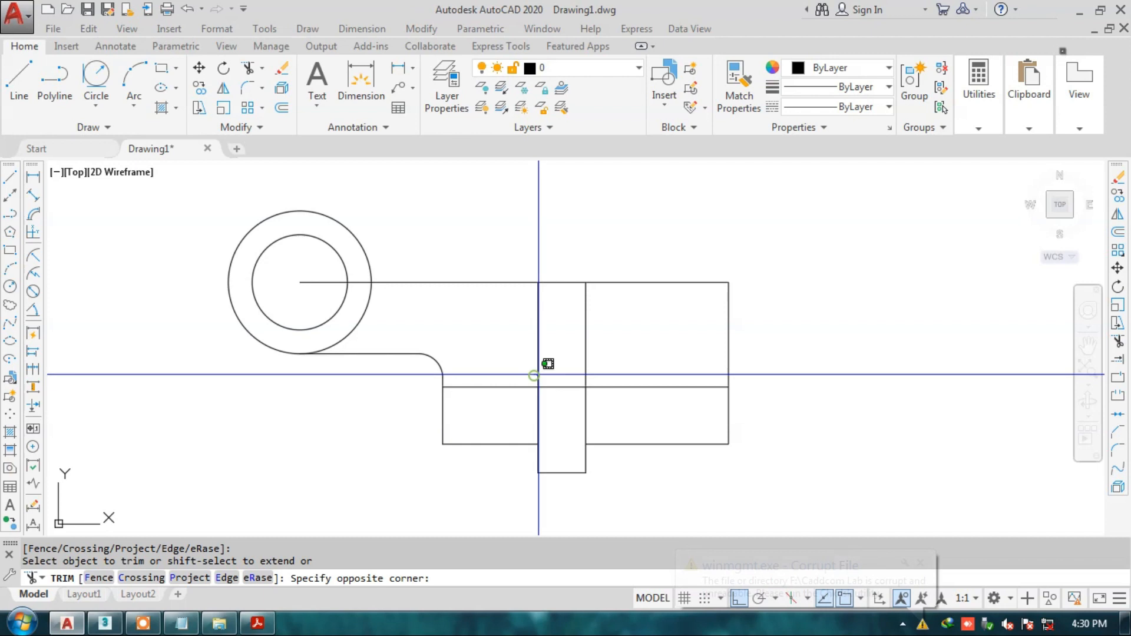
pyautogui.click(596, 372)
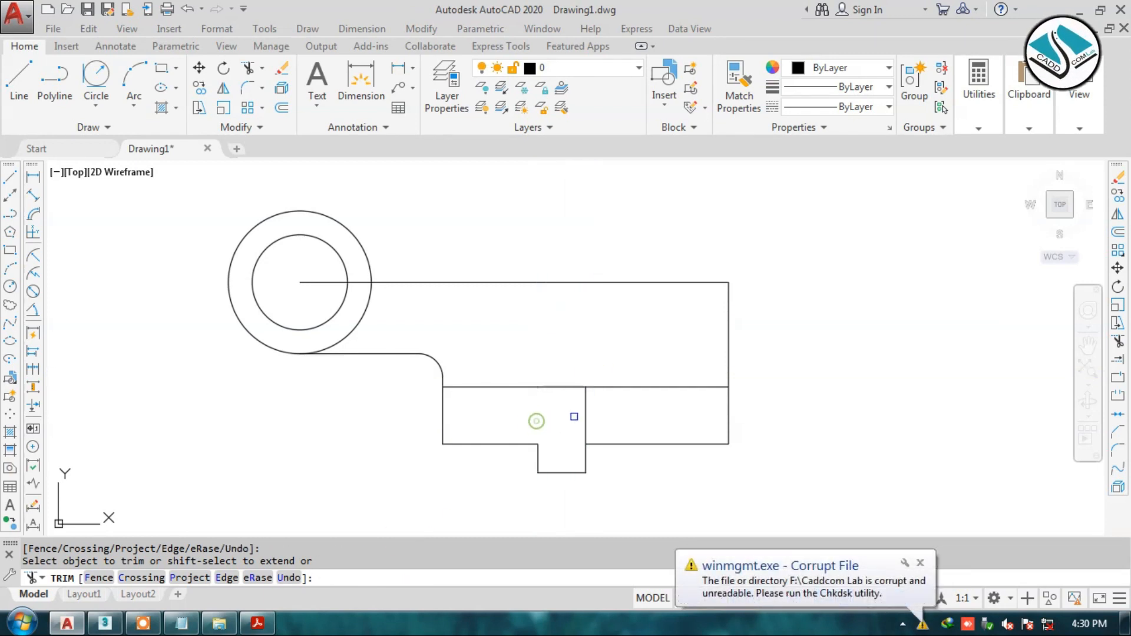
pyautogui.press('Escape')
# - Following the reference PDF, draw a 55 long horizontal line from the outer circle's top quadrant, continuing with a sloped line to the base's top-right corner
pyautogui.click(257, 623)
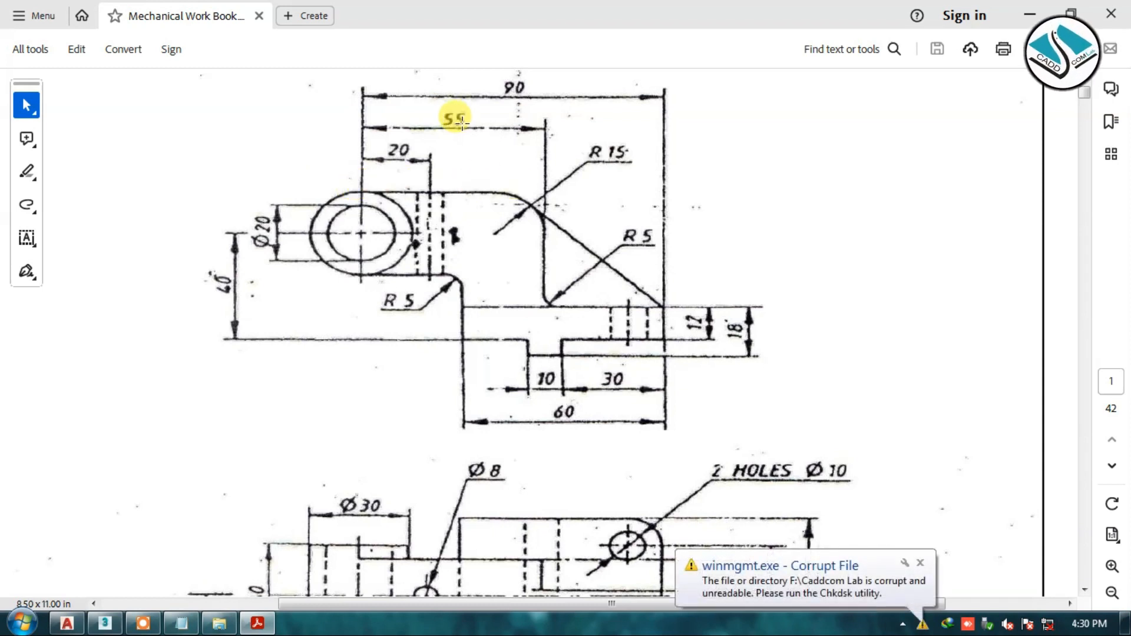
pyautogui.click(1030, 11)
pyautogui.click(19, 80)
pyautogui.click(300, 210)
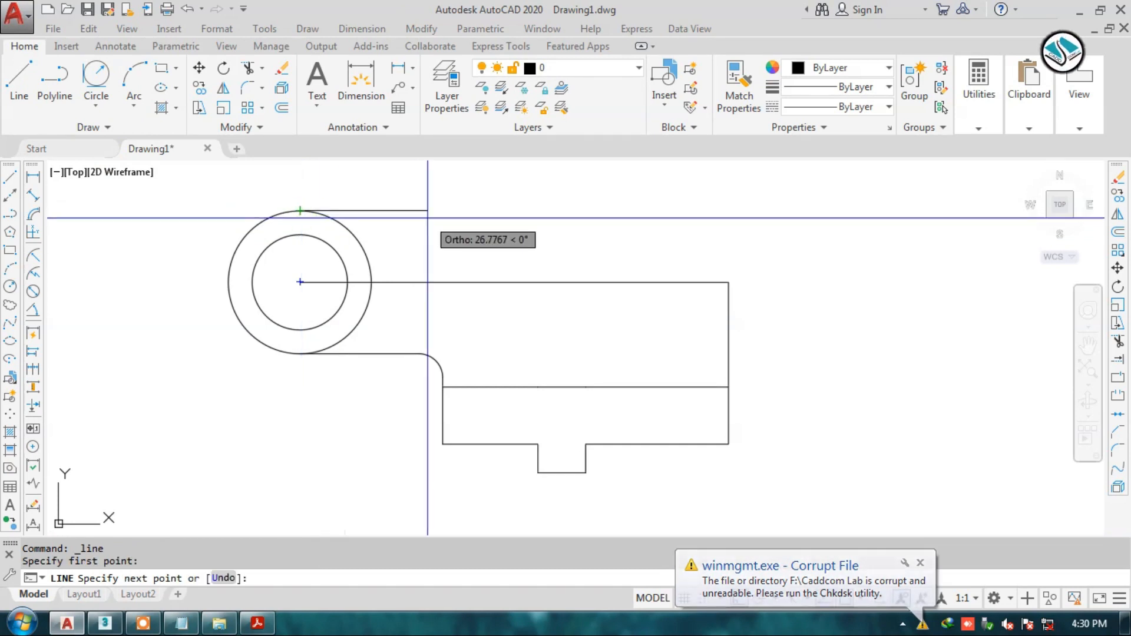
pyautogui.write('55')
pyautogui.press('Return')
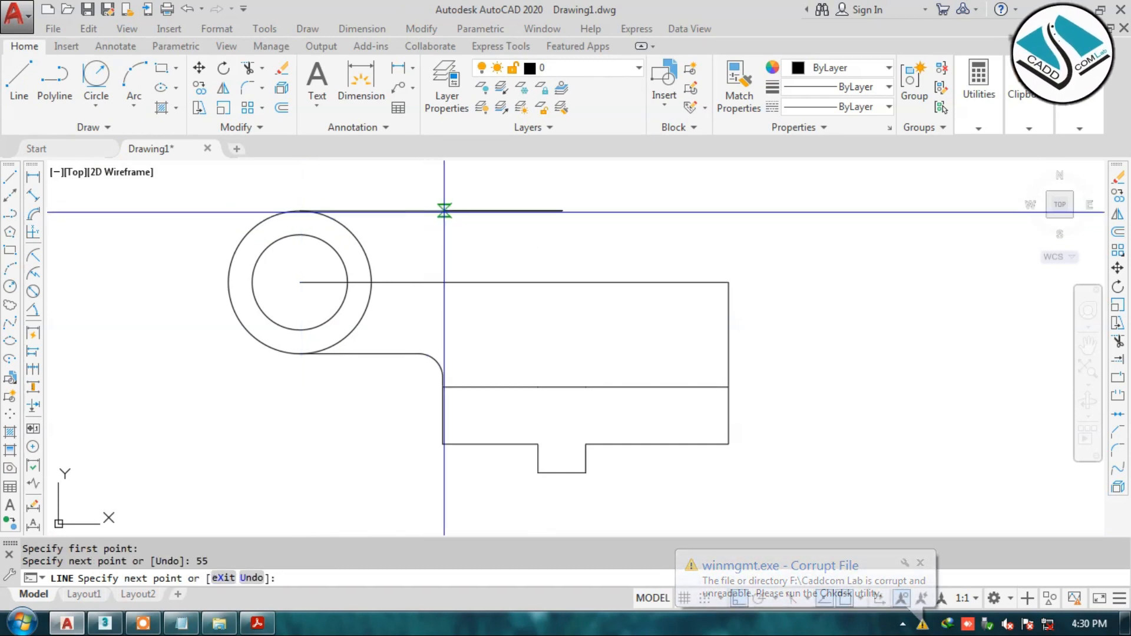
pyautogui.click(729, 375)
pyautogui.press('Escape')
pyautogui.press('Escape')
# - Check the reference PDF and erase the horizontal construction line running through the circles' center
pyautogui.click(258, 623)
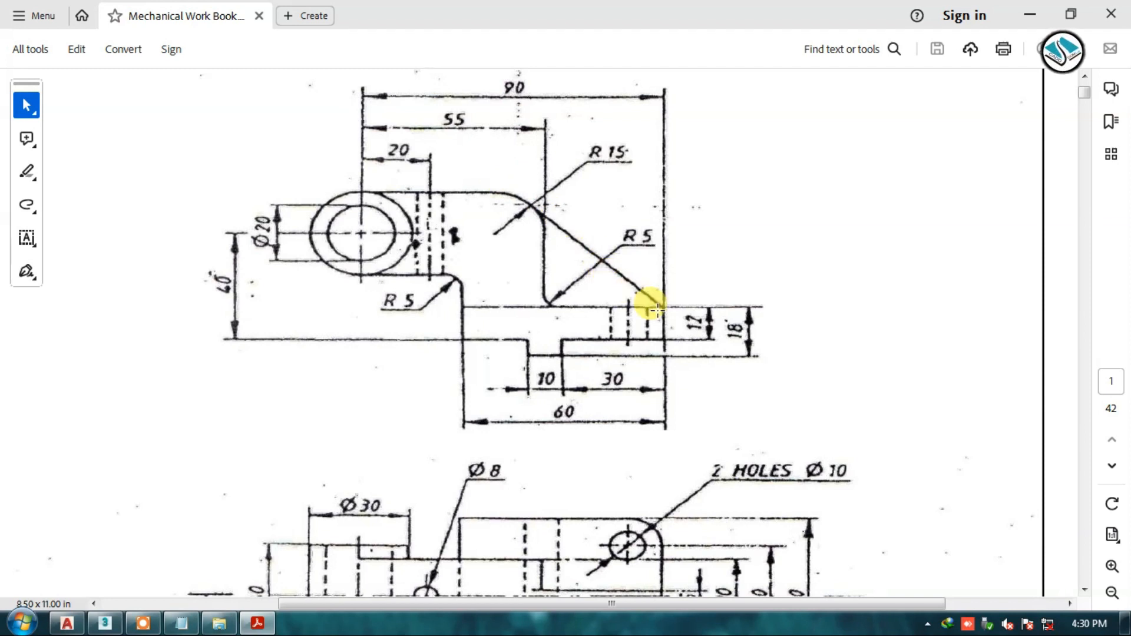
pyautogui.click(1033, 12)
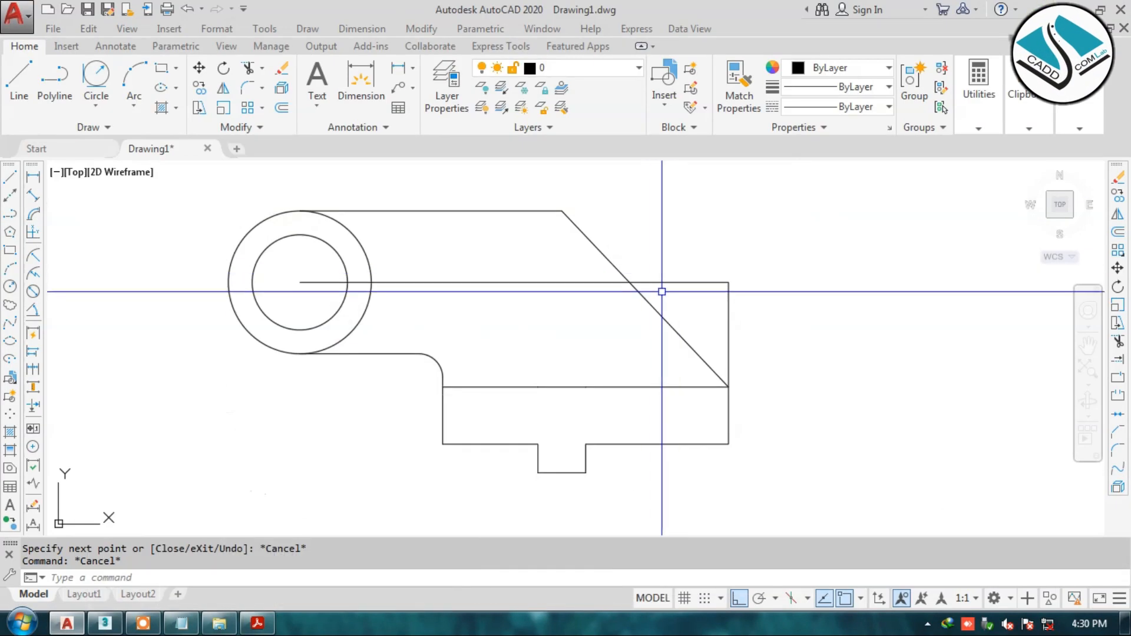
pyautogui.click(685, 282)
pyautogui.press('Delete')
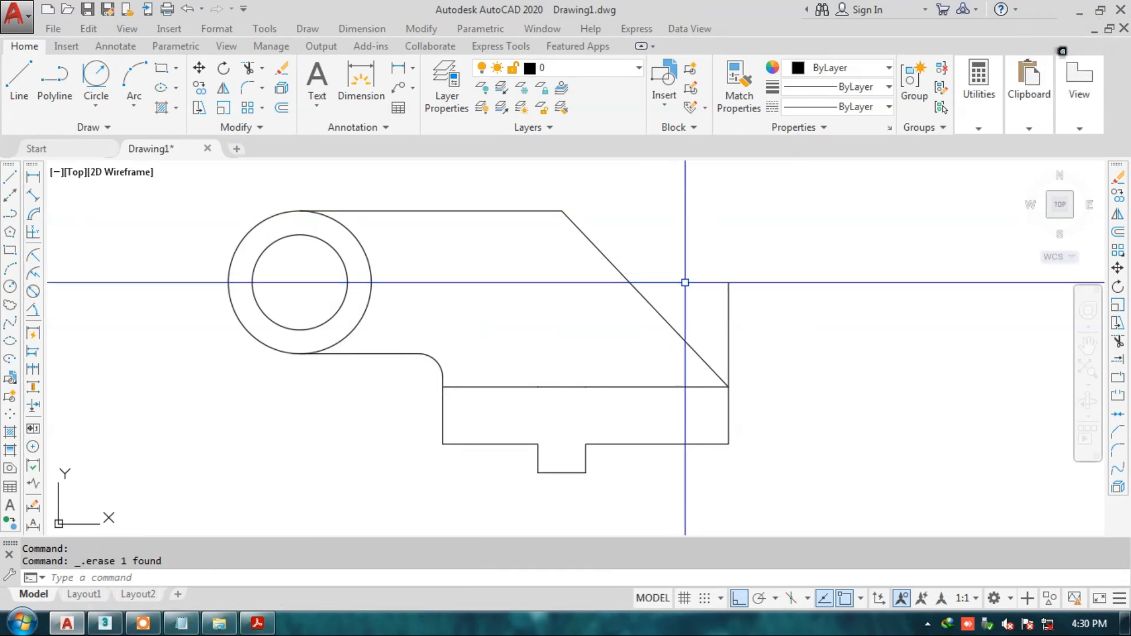
# - Trim the part of the rightmost vertical line that extends above the base's top edge
pyautogui.click(730, 305)
pyautogui.press('Escape')
pyautogui.write('tr')
pyautogui.press('Return')
pyautogui.press('Return')
pyautogui.click(731, 305)
pyautogui.press('Escape')
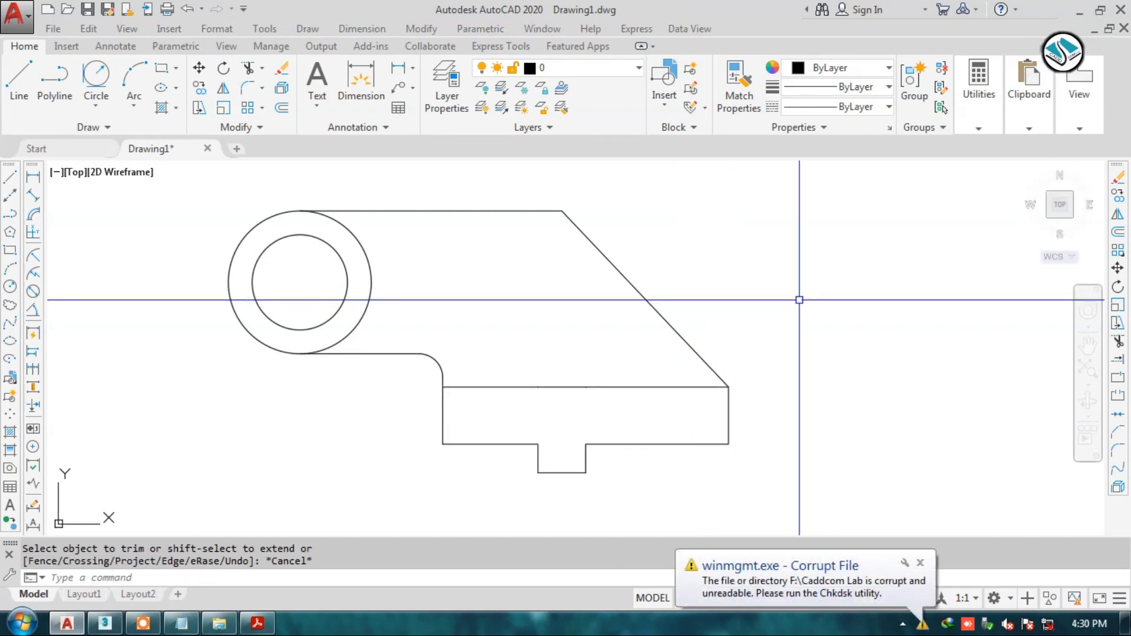
# - Check the reference PDF and draw a radius 15 circle tangent to the arm's top edge and the sloped line
pyautogui.click(258, 623)
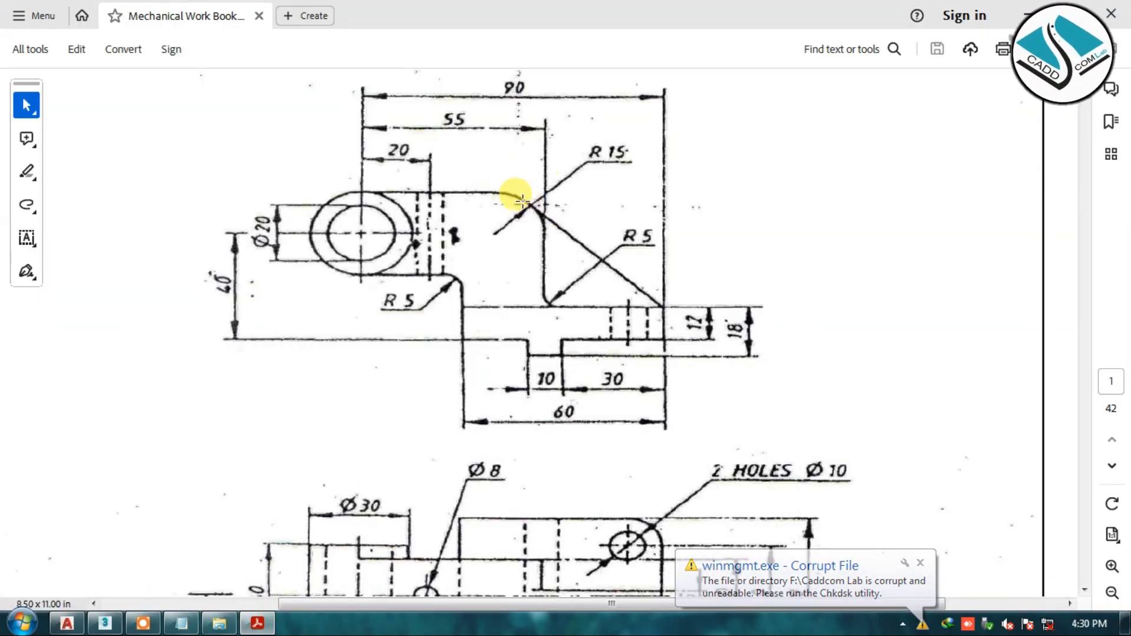
pyautogui.click(1032, 12)
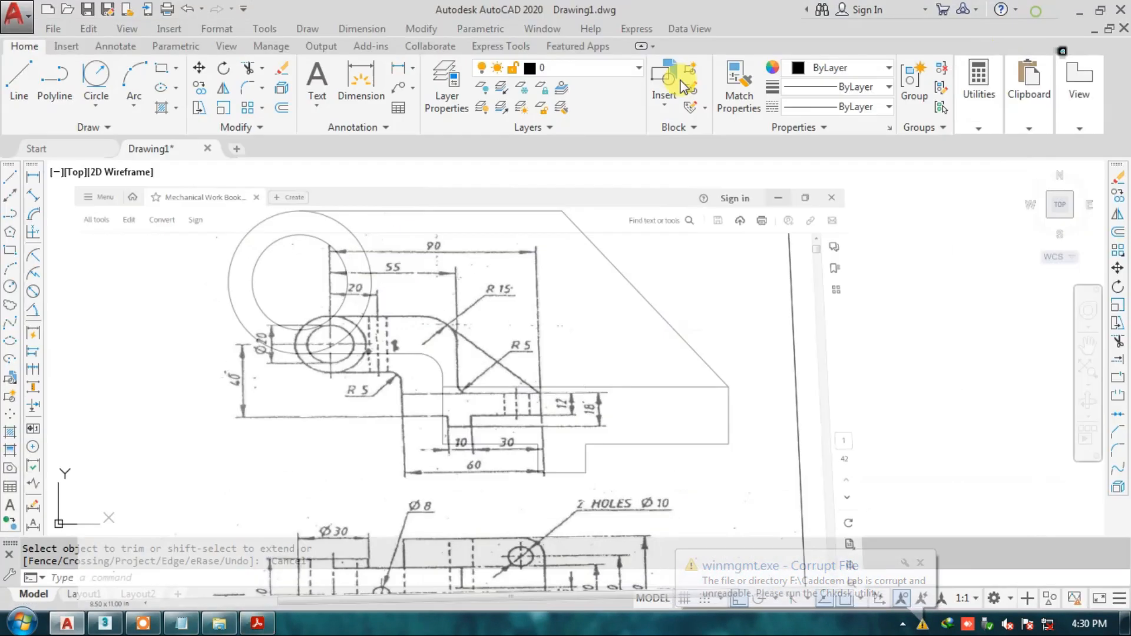
pyautogui.press('Escape')
pyautogui.click(96, 106)
pyautogui.click(154, 277)
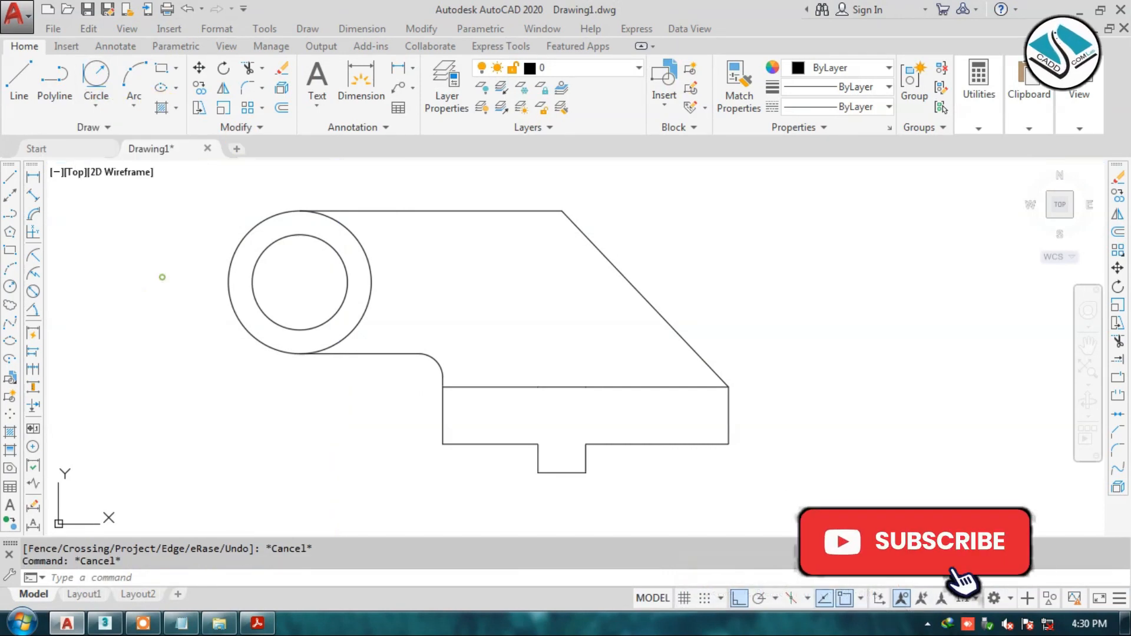
pyautogui.click(533, 211)
pyautogui.click(575, 225)
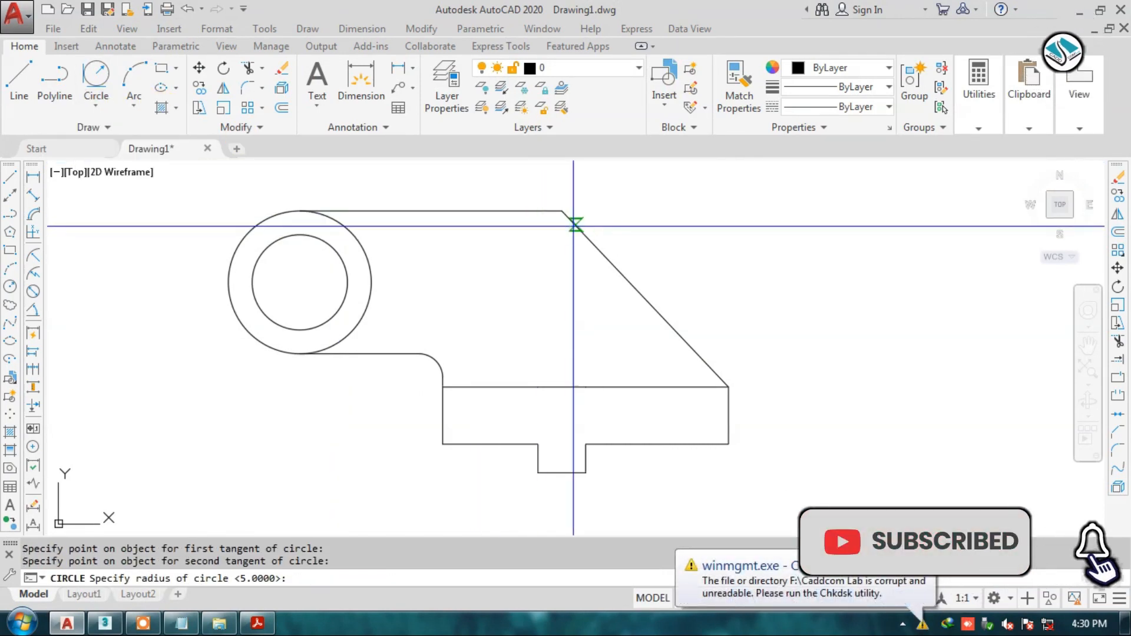
pyautogui.write('15')
pyautogui.press('Return')
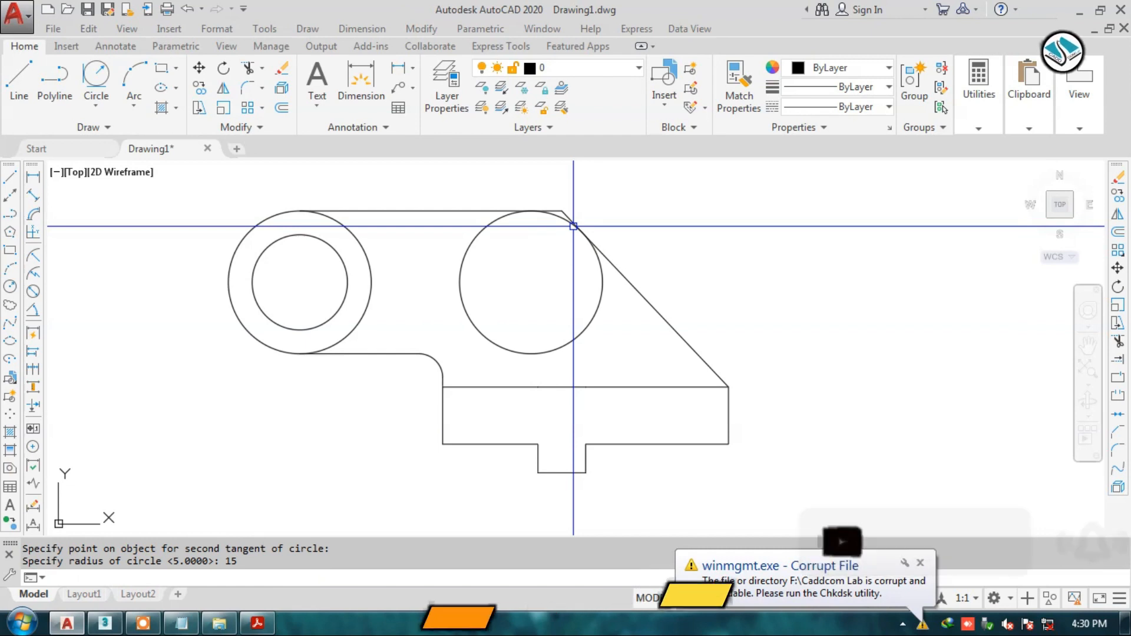
# - Trim the radius 15 circle and the projecting line ends, leaving a rounded corner between the arm's top edge and the sloped line
pyautogui.write('tr')
pyautogui.press('Return')
pyautogui.press('Return')
pyautogui.click(466, 248)
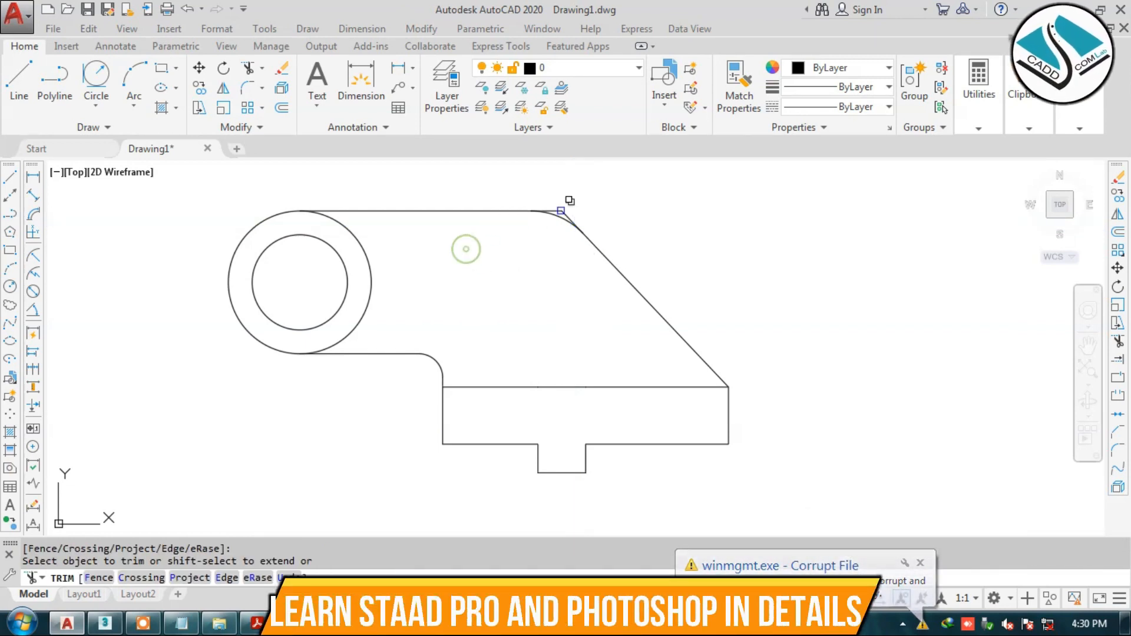
pyautogui.press('Escape')
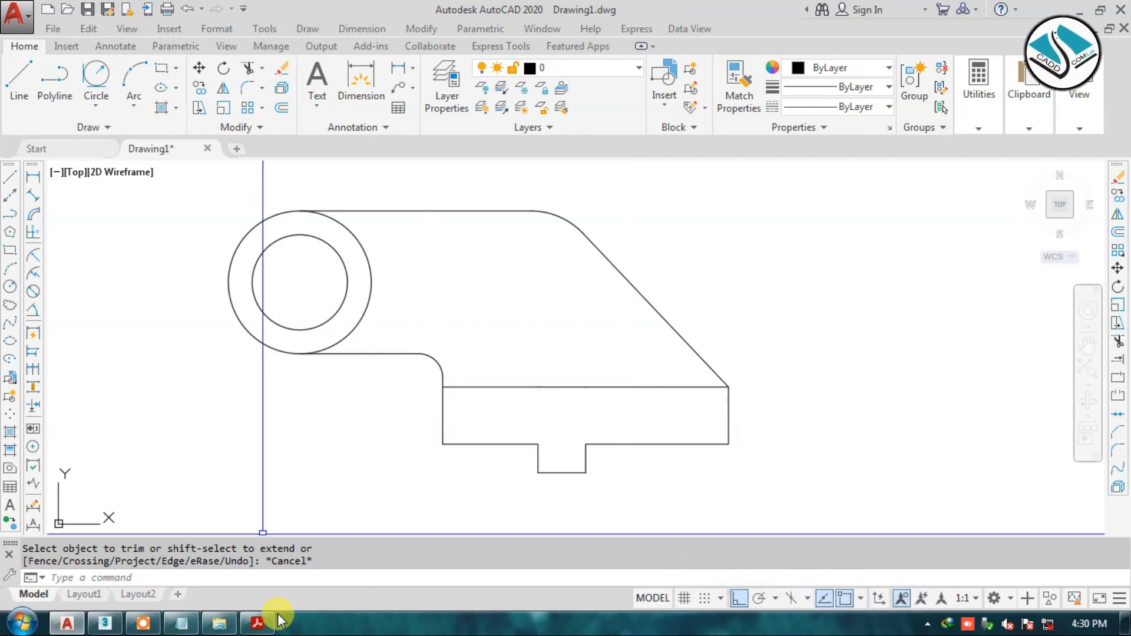
# - Check the reference PDF and draw a vertical line from the radius 15 corner arc down to the base's top edge
pyautogui.click(257, 623)
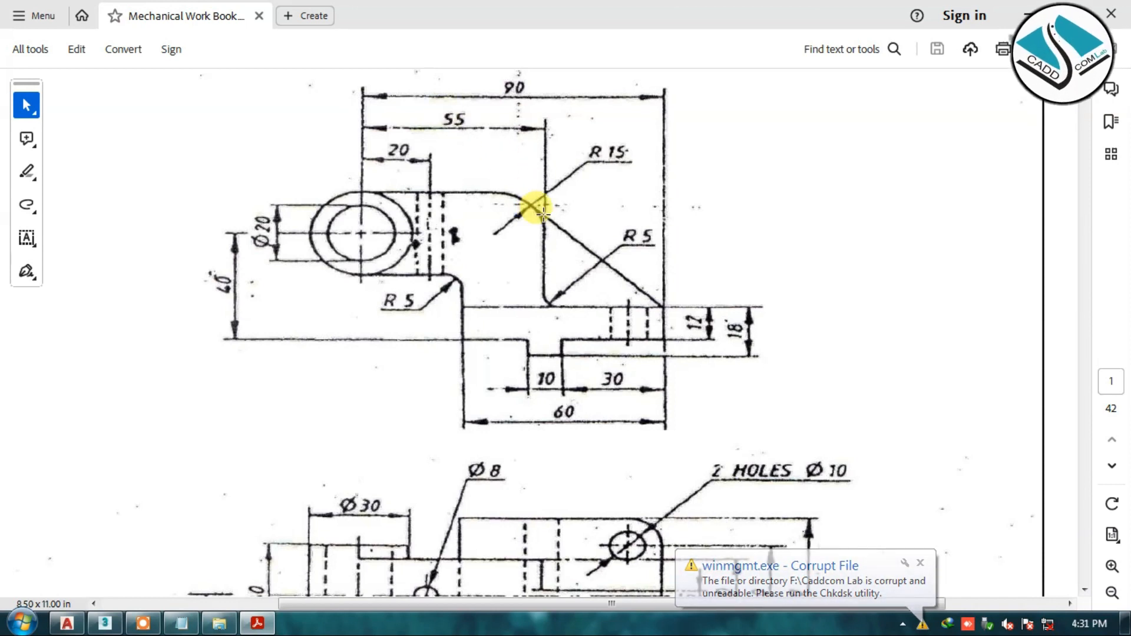
pyautogui.click(1028, 16)
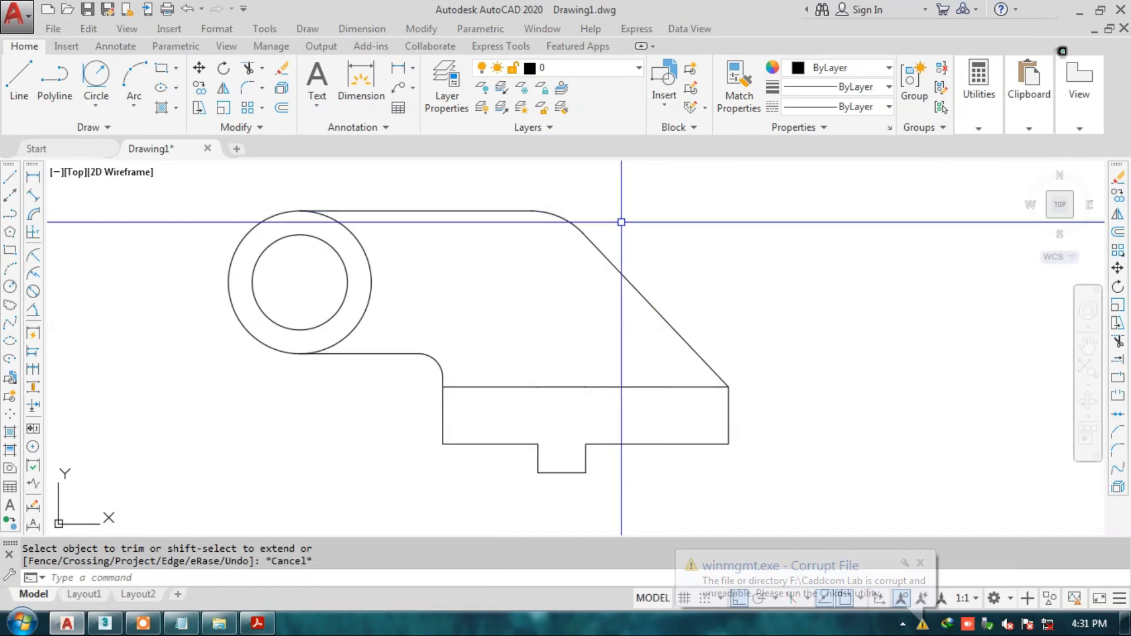
pyautogui.click(18, 77)
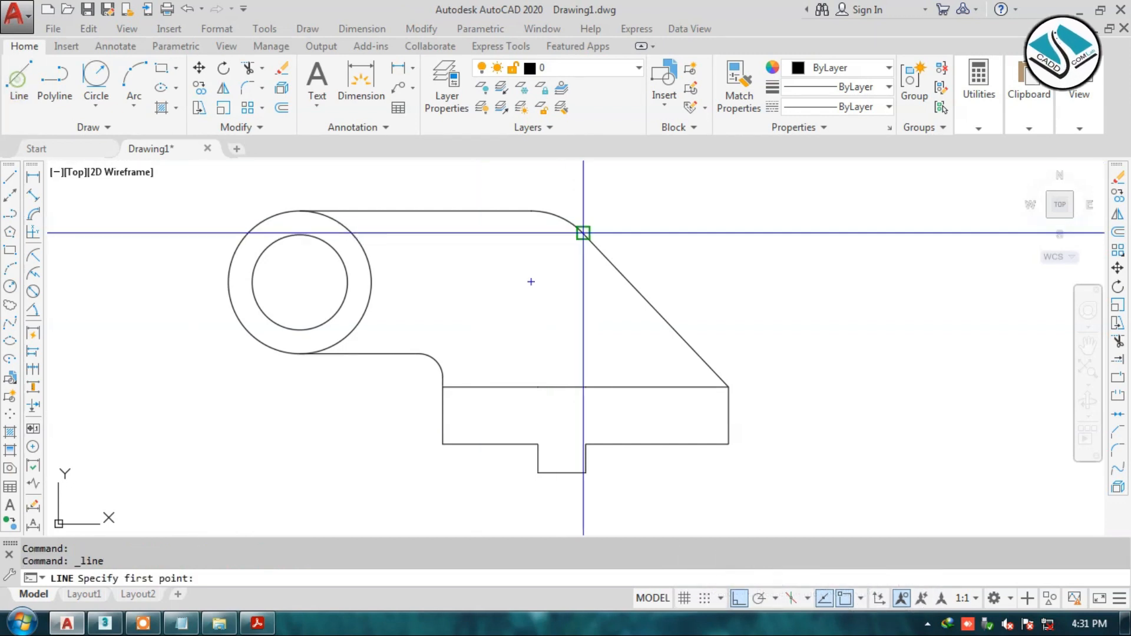
pyautogui.click(559, 216)
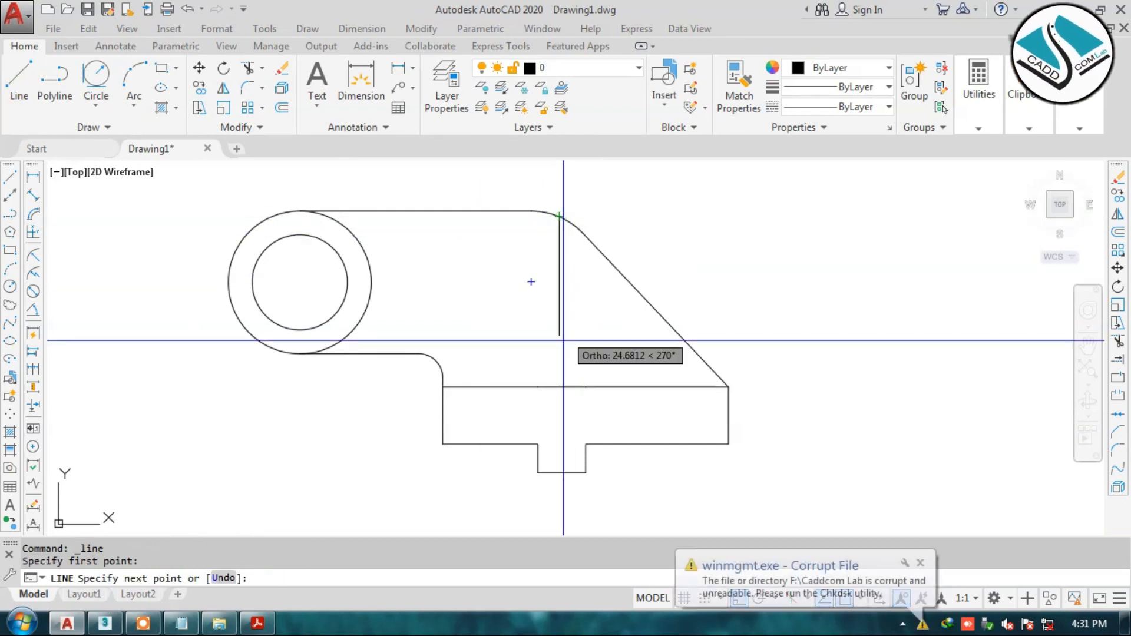
pyautogui.click(562, 387)
pyautogui.press('Escape')
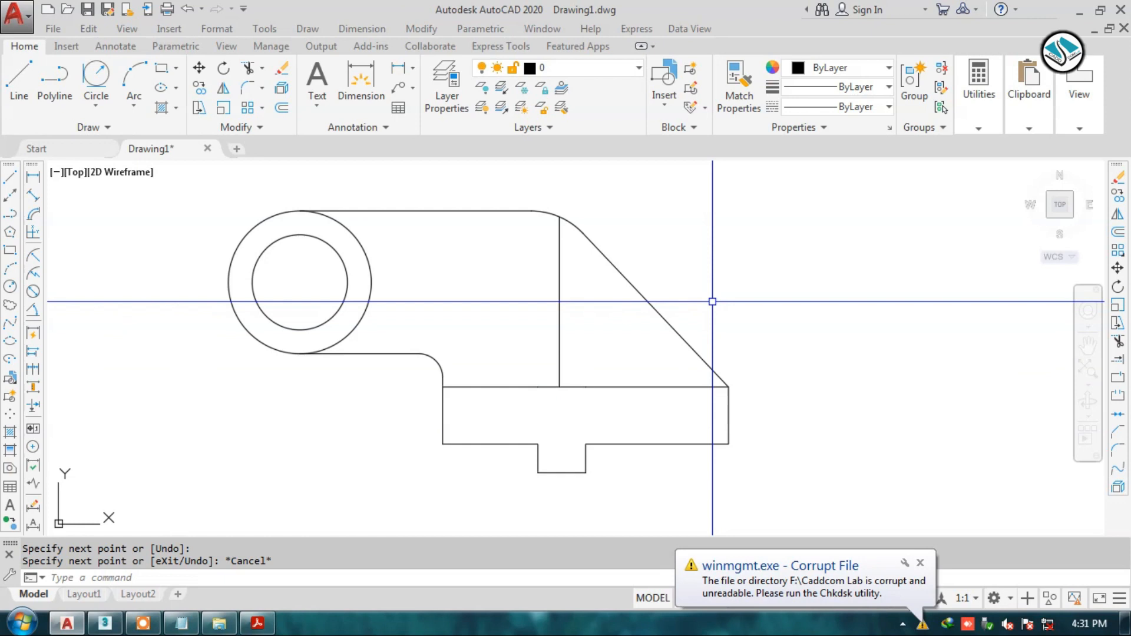
# - Check the reference PDF and draw a radius 5 circle tangent to the new vertical line and the base's top edge
pyautogui.click(254, 625)
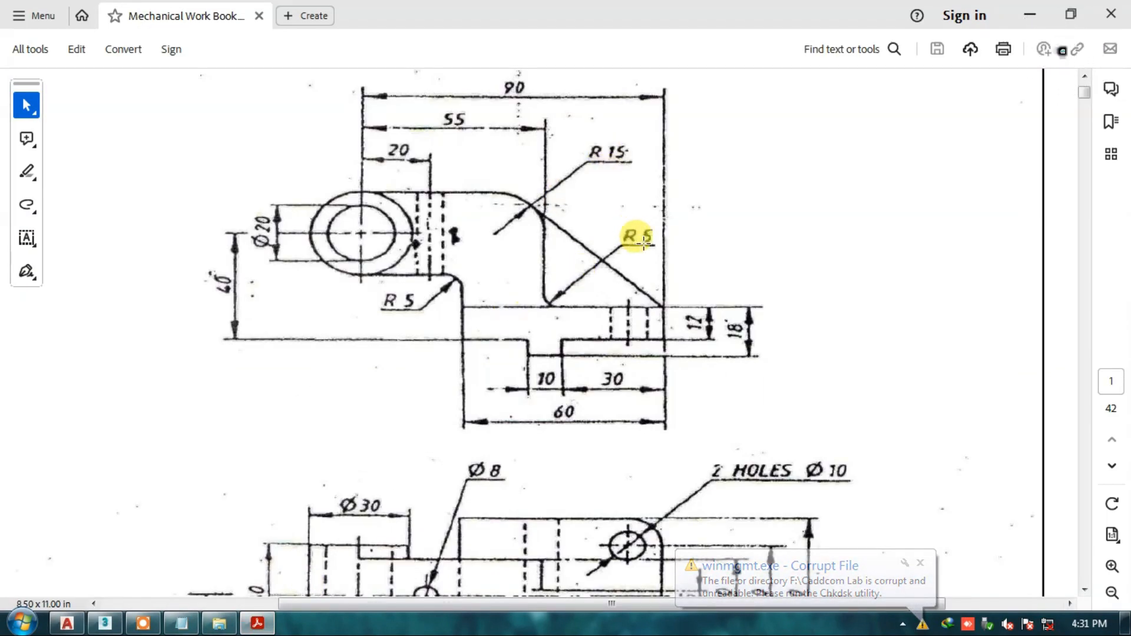
pyautogui.click(1027, 13)
pyautogui.scroll(3, 515, 381)
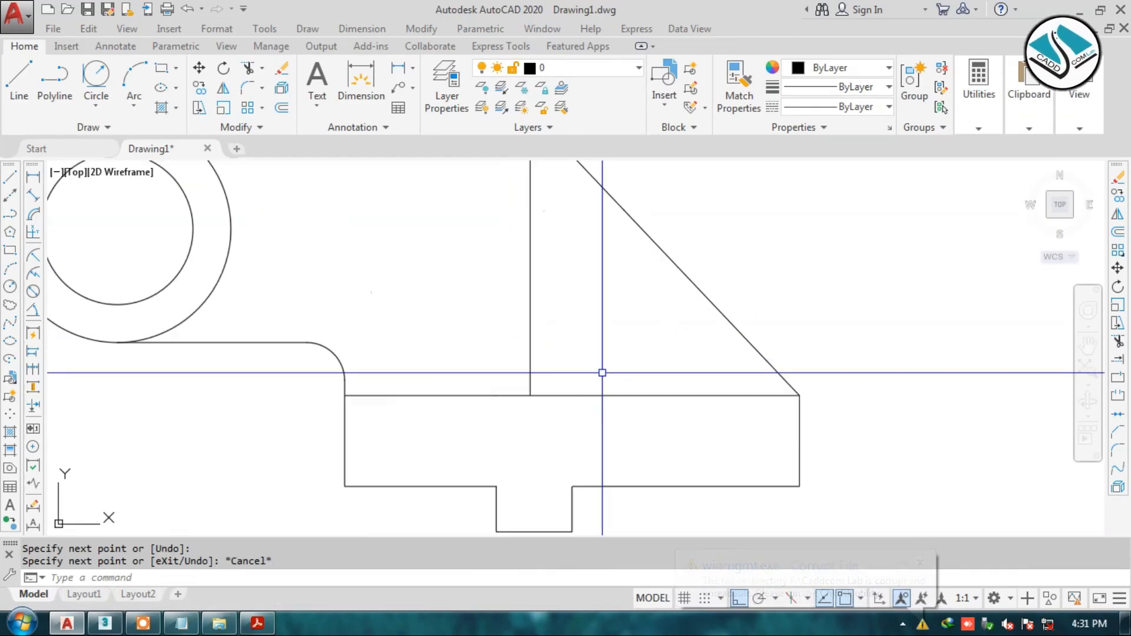
pyautogui.click(96, 74)
pyautogui.click(532, 380)
pyautogui.click(549, 394)
pyautogui.write('5')
pyautogui.press('Return')
# - Trim the radius 5 circle and the vertical line's lower end, leaving only the fillet arc at the base
pyautogui.write('tr')
pyautogui.press('Return')
pyautogui.press('Return')
pyautogui.click(530, 386)
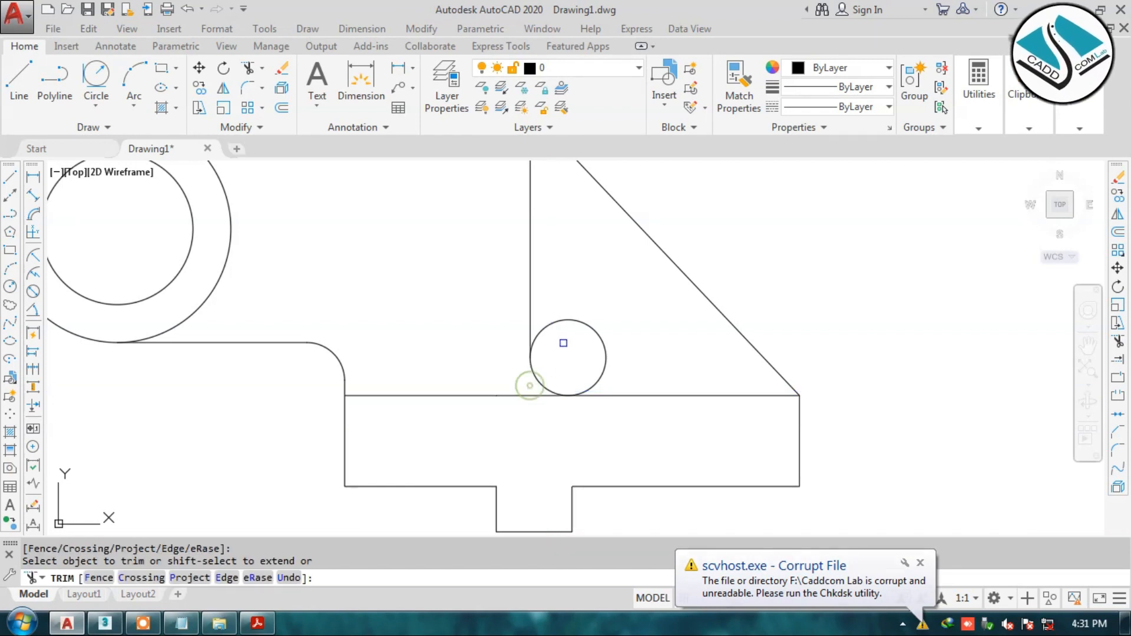
pyautogui.scroll(-4, 575, 325)
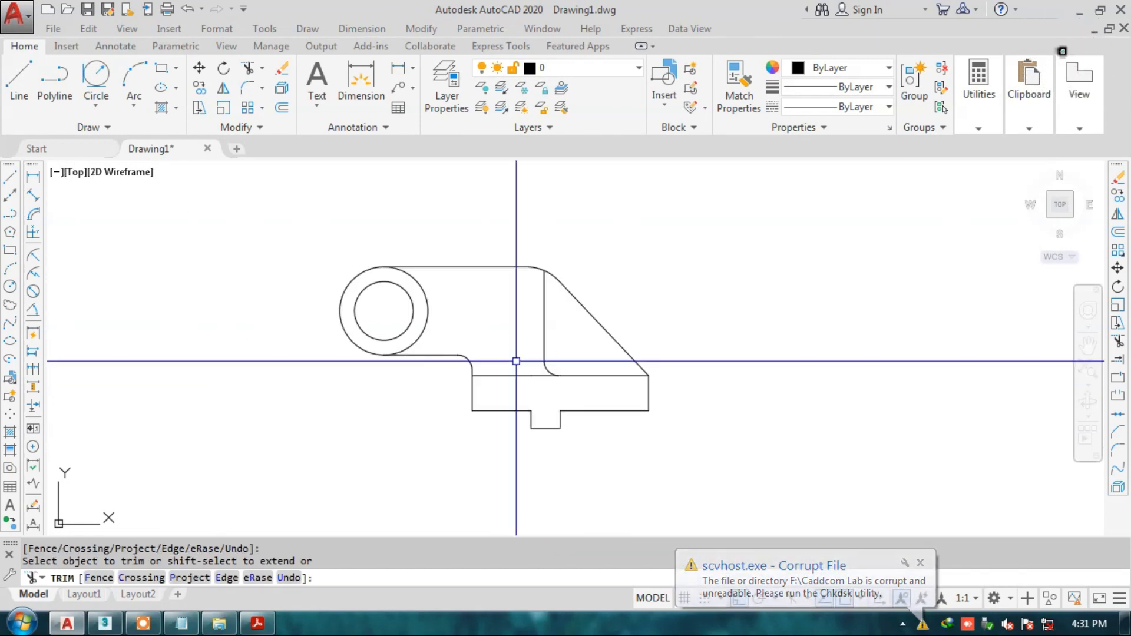
pyautogui.press('Escape')
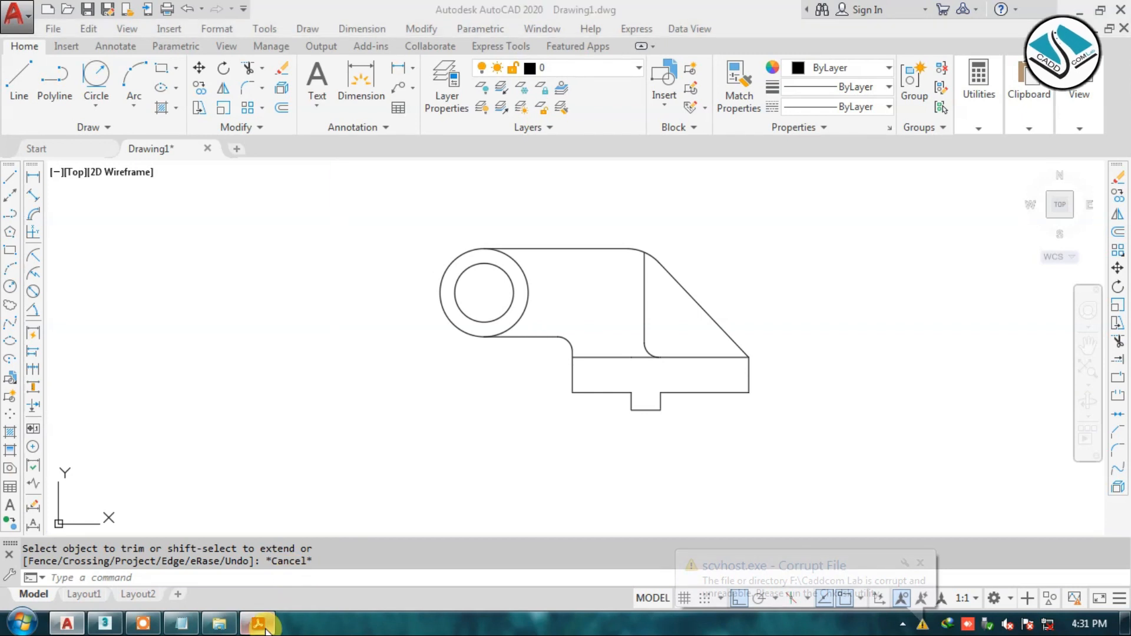
# - Check the hole position in the reference PDF and draw a vertical line from the outer circle's top quadrant to its bottom quadrant
pyautogui.click(257, 623)
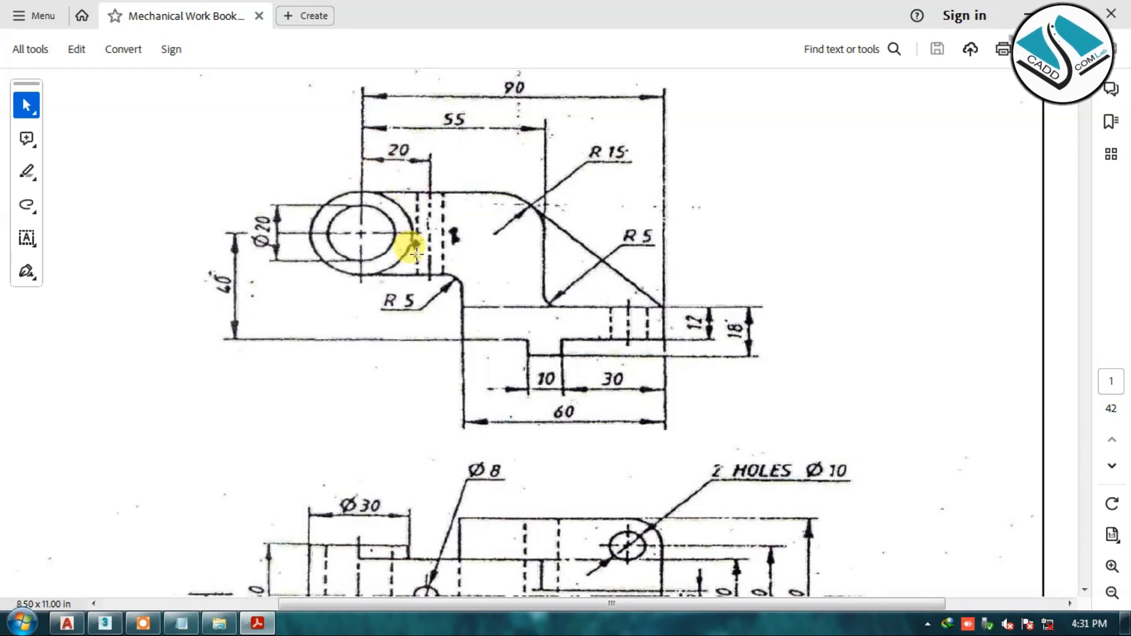
pyautogui.scroll(-1, 412, 210)
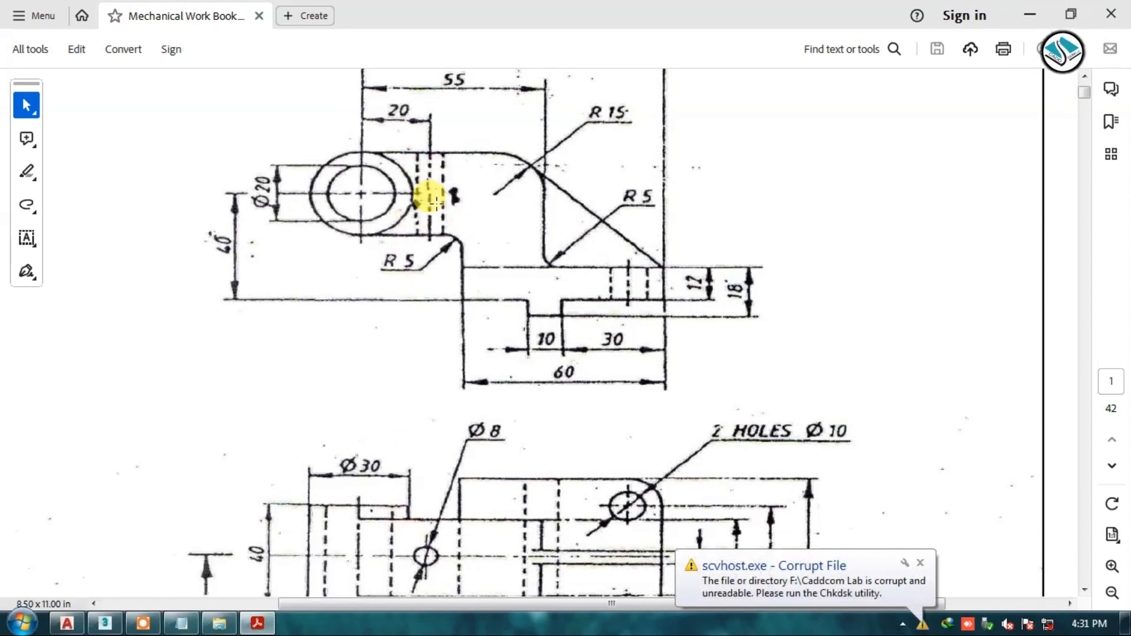
pyautogui.click(1030, 14)
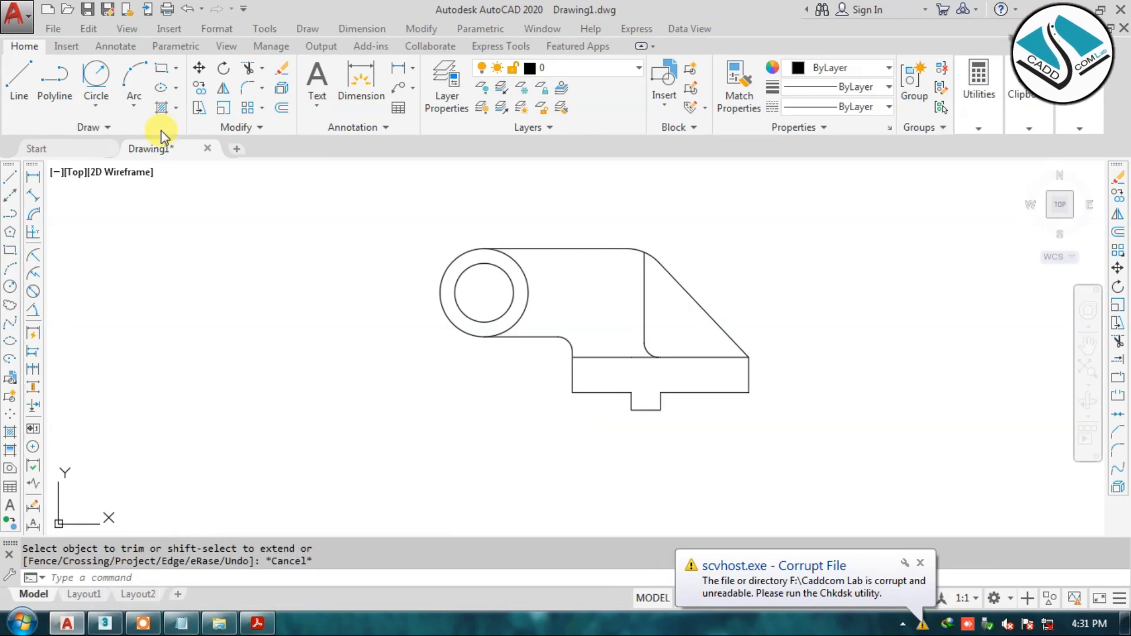
pyautogui.click(19, 76)
pyautogui.scroll(2, 535, 293)
pyautogui.click(453, 222)
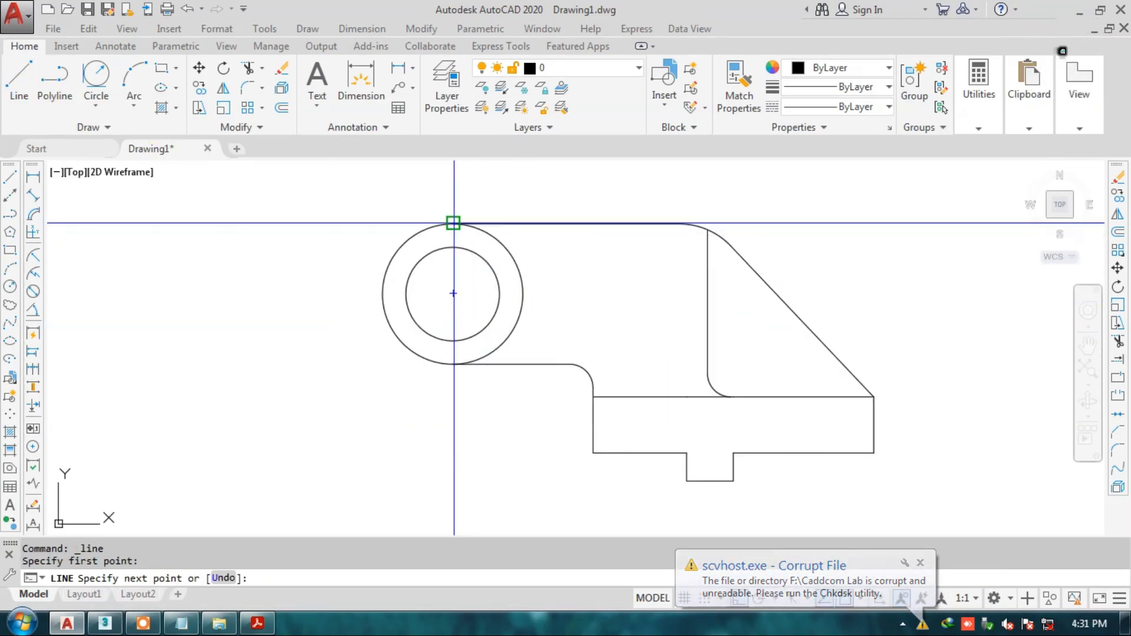
pyautogui.click(453, 364)
pyautogui.press('Escape')
pyautogui.press('Escape')
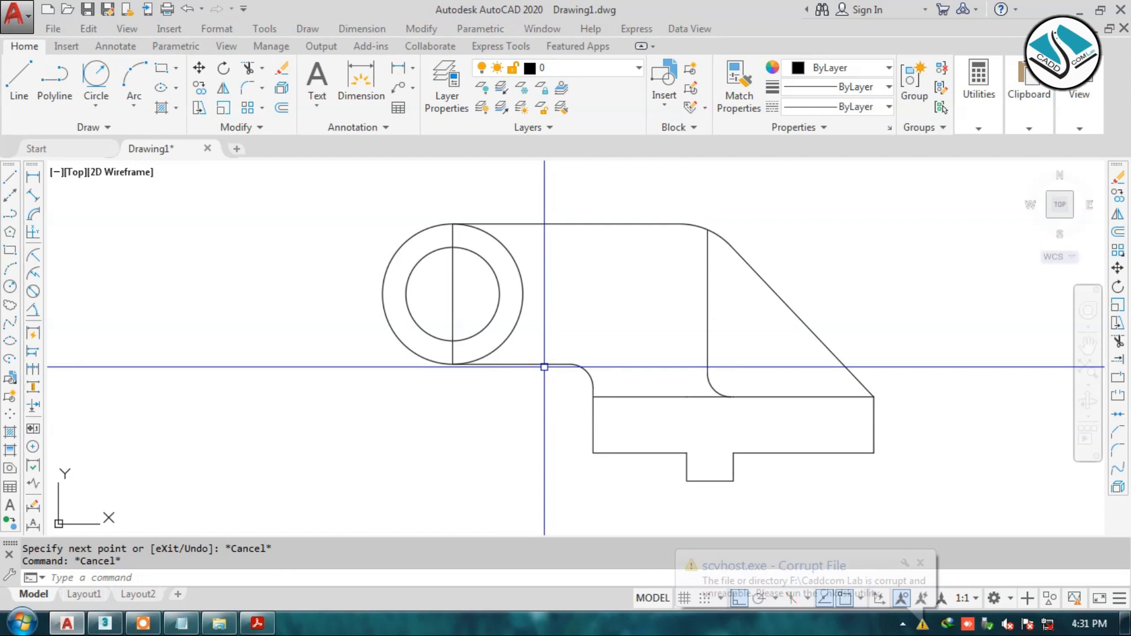
# - Offset the vertical line through the circles by 20 to the right to mark the hole's axis in the arm
pyautogui.write('o')
pyautogui.press('Return')
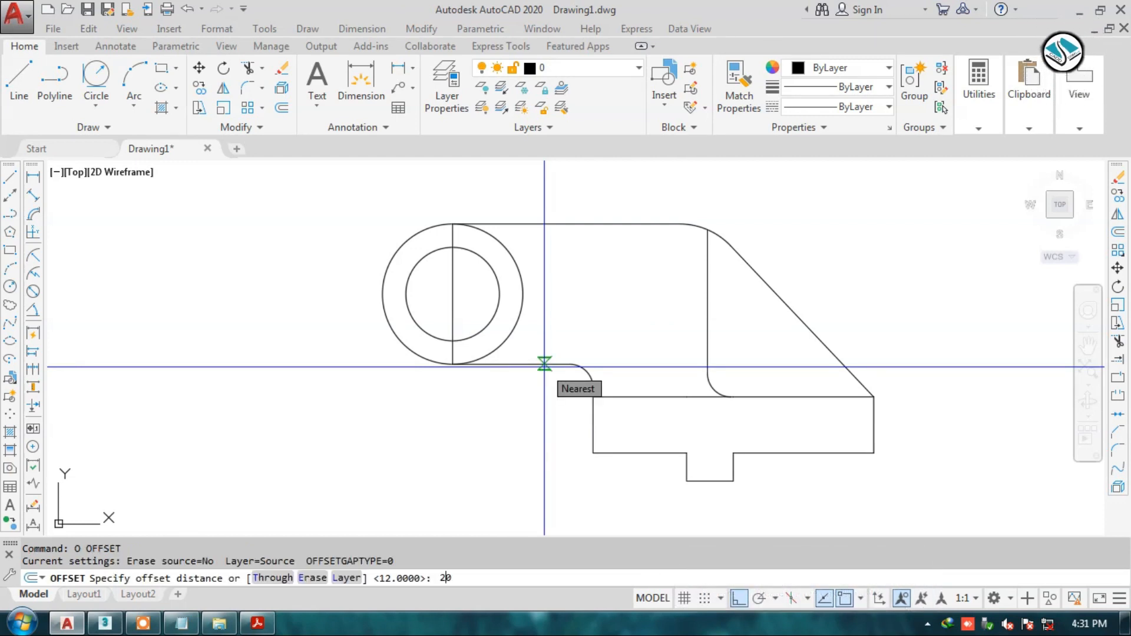
pyautogui.press('Return')
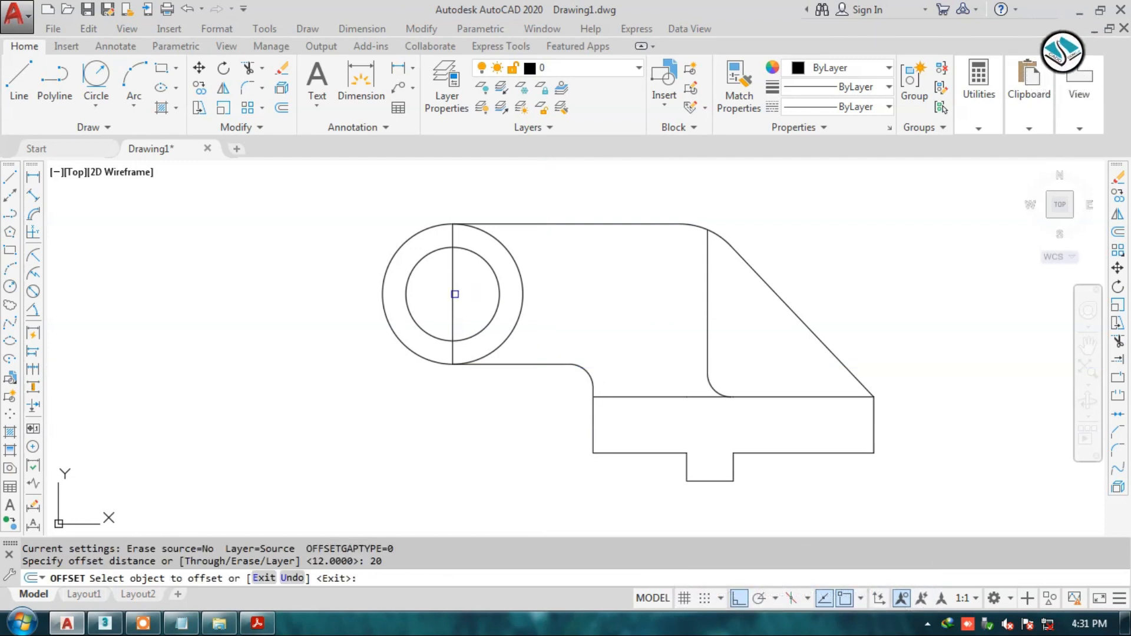
pyautogui.click(455, 294)
pyautogui.click(556, 301)
pyautogui.press('Escape')
pyautogui.press('Escape')
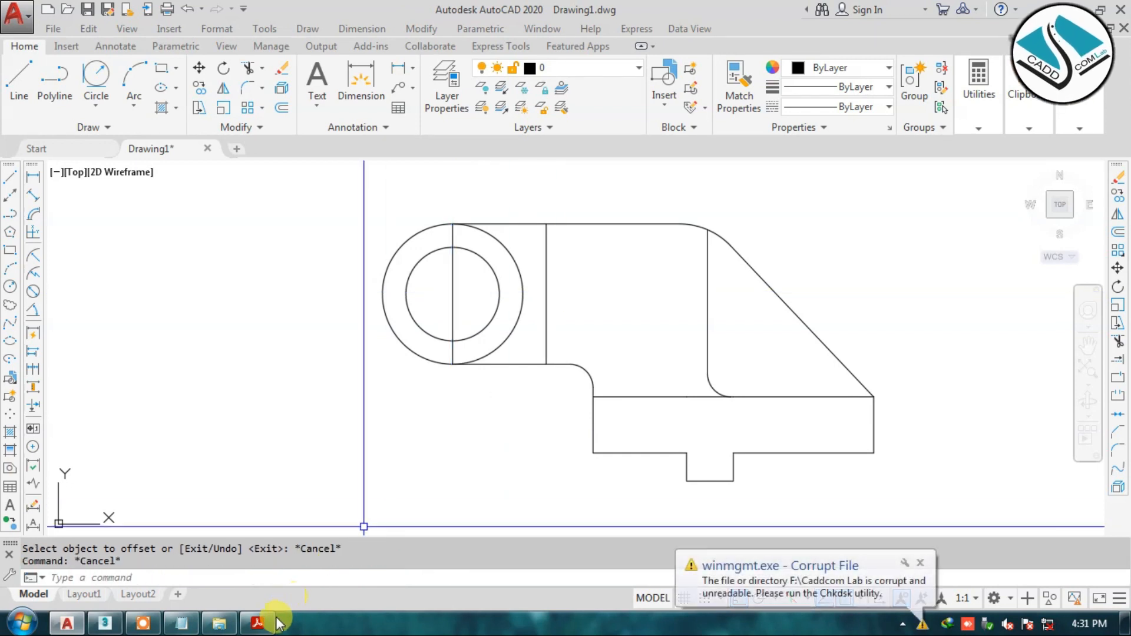
# - Check the hole diameter in the reference PDF and offset the hole's axis line by 4 to both sides
pyautogui.click(273, 623)
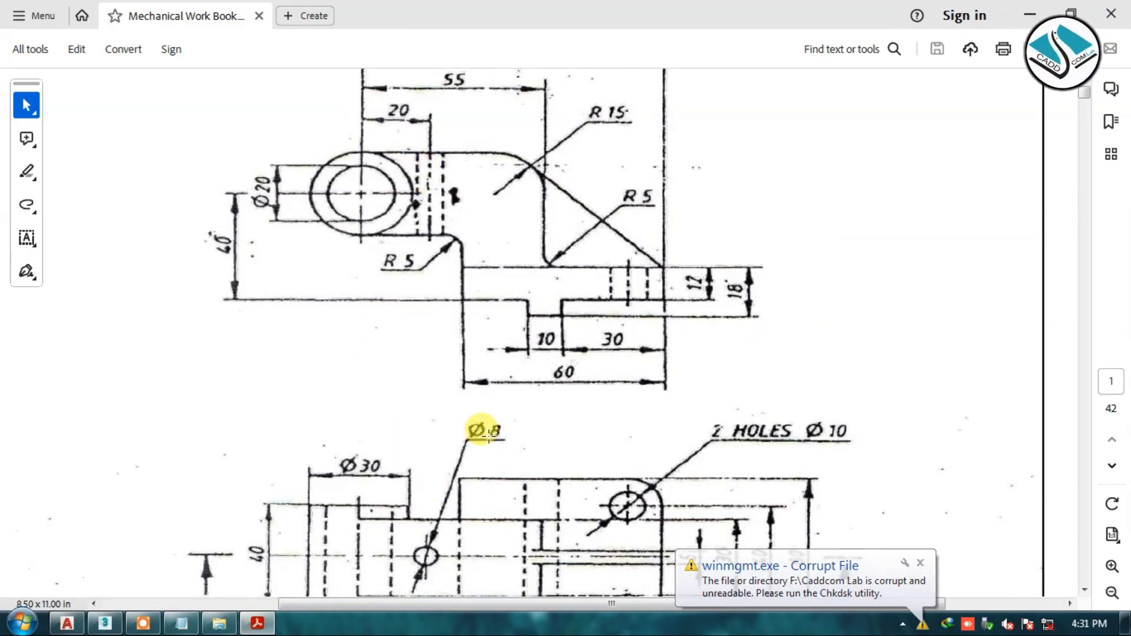
pyautogui.click(1022, 13)
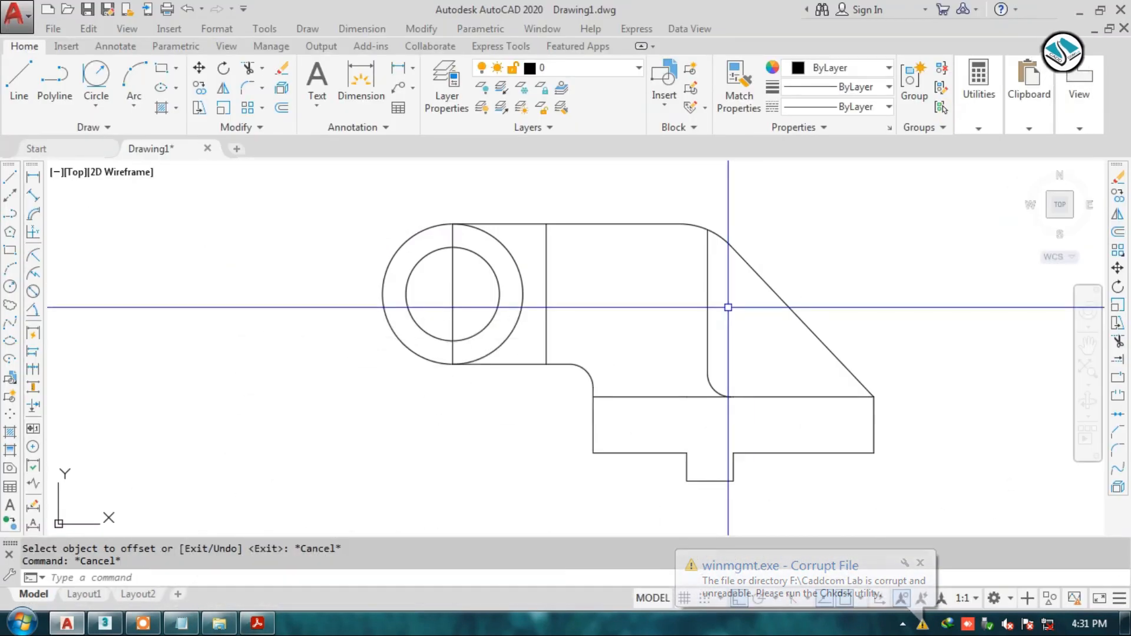
pyautogui.press('Escape')
pyautogui.write('O')
pyautogui.press('Return')
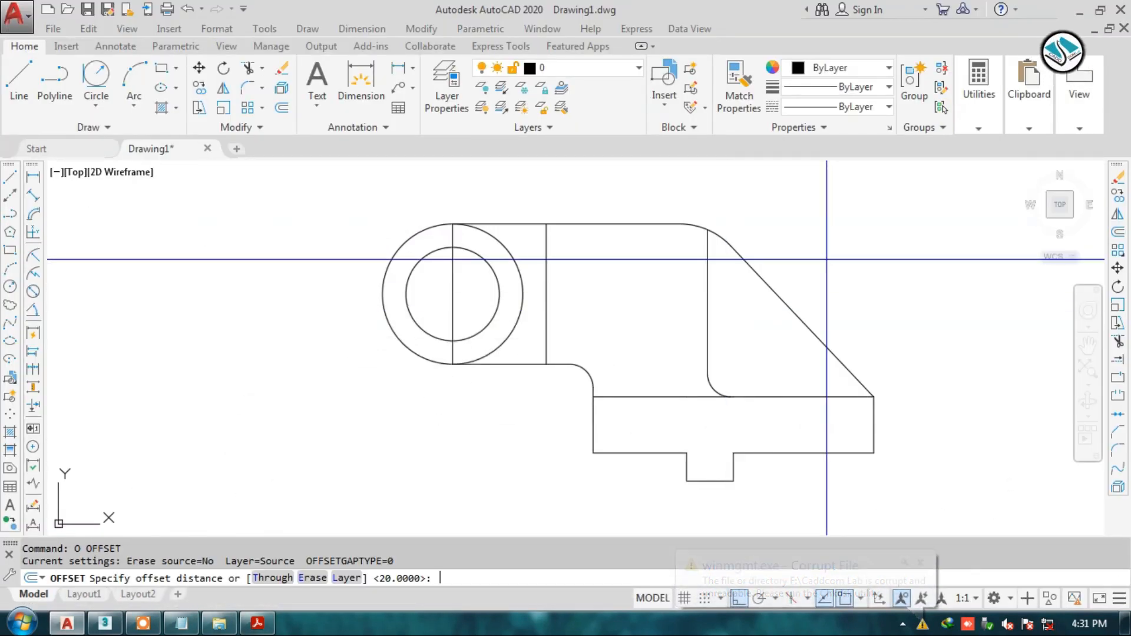
pyautogui.press('Return')
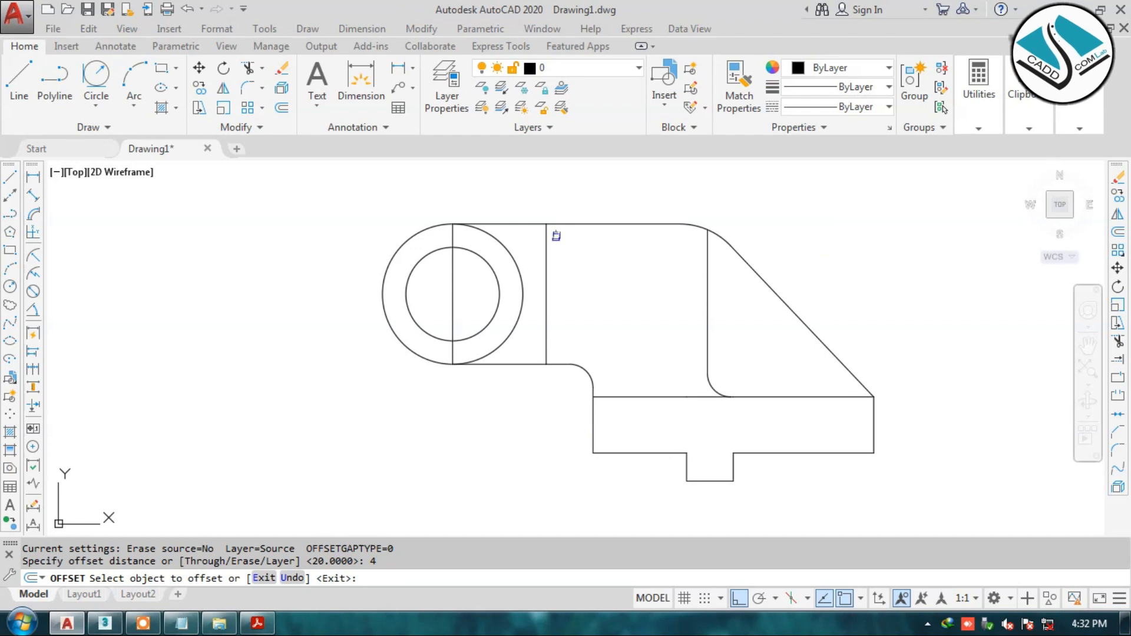
pyautogui.click(547, 240)
pyautogui.click(538, 242)
pyautogui.click(546, 242)
pyautogui.click(555, 246)
pyautogui.press('Escape')
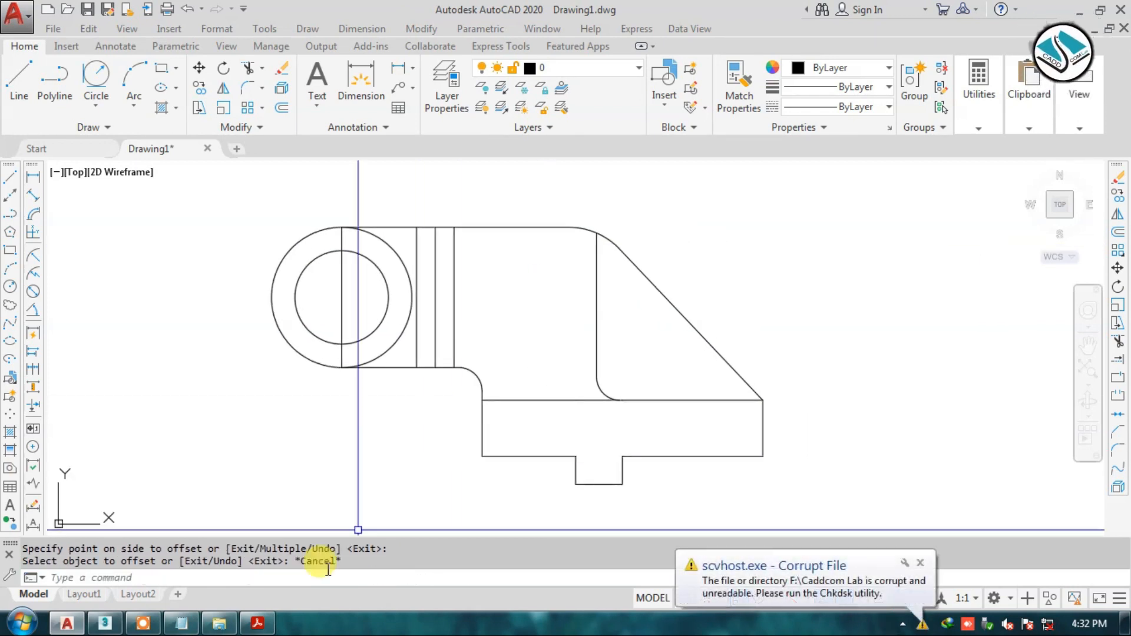
pyautogui.click(259, 624)
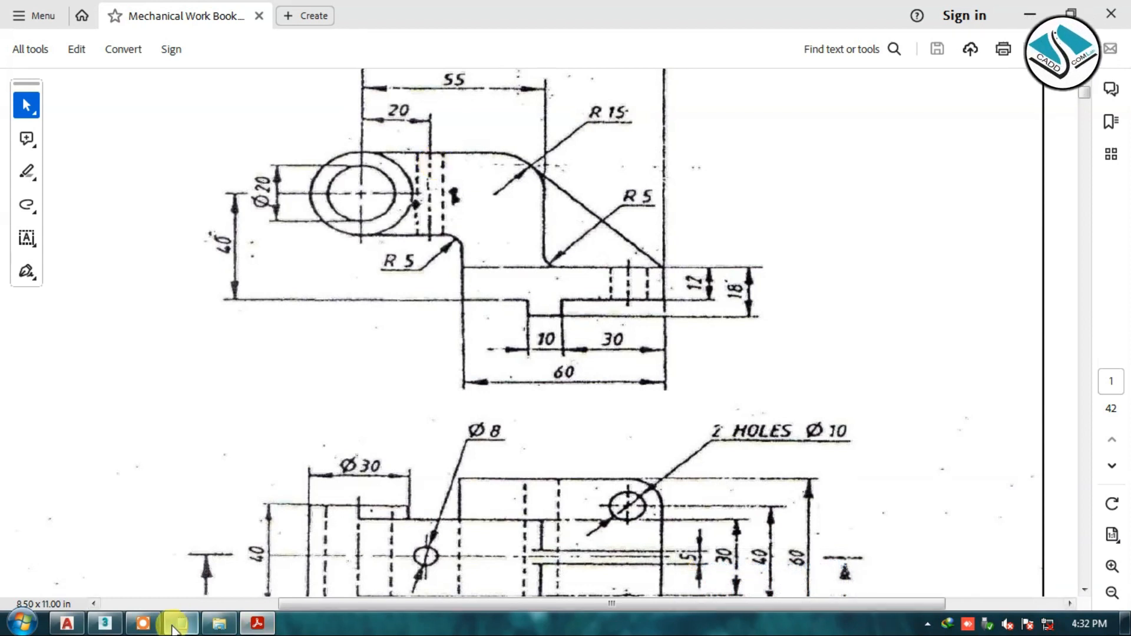
pyautogui.click(144, 623)
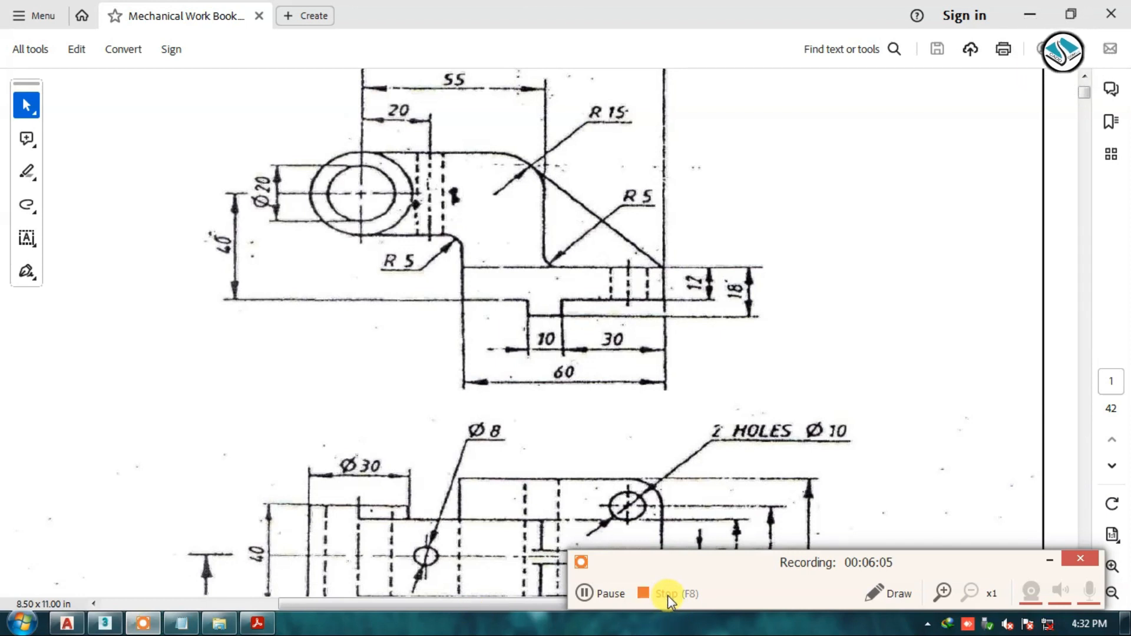